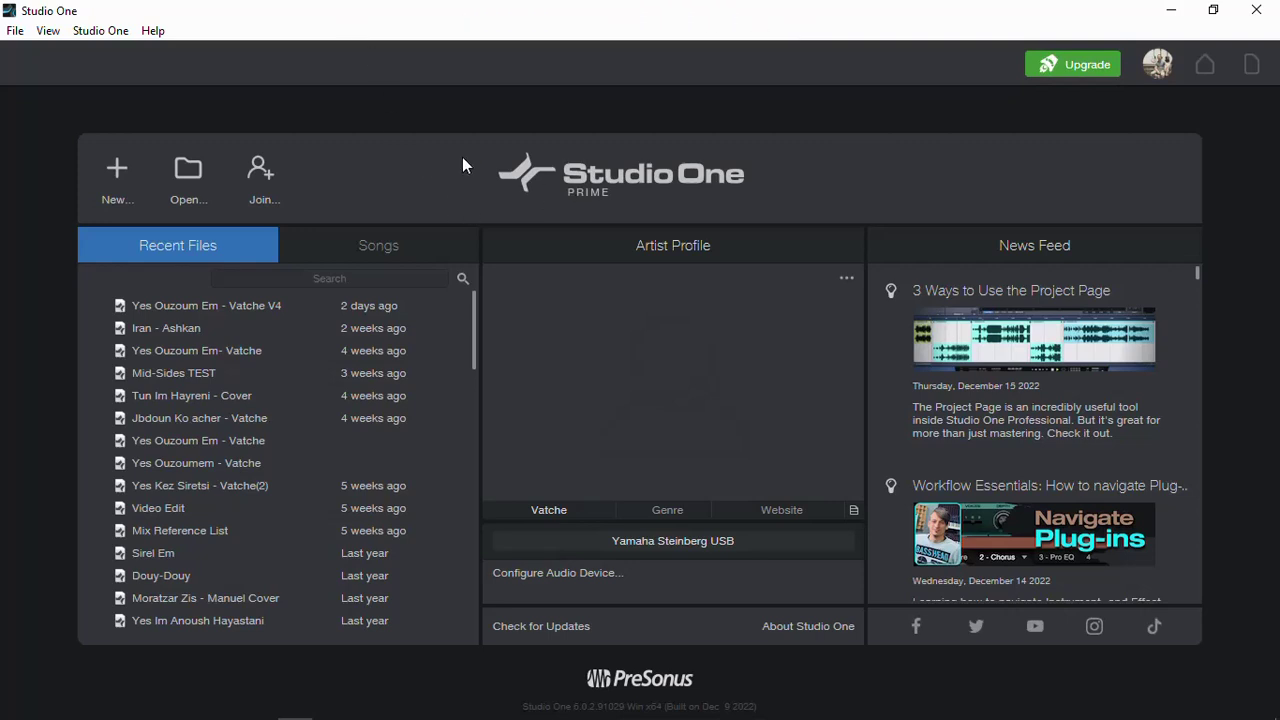
Step: Install the Mai Tai and Pro Plug-in Bundle add-ons from the available Studio One downloads
left_click(110, 31)
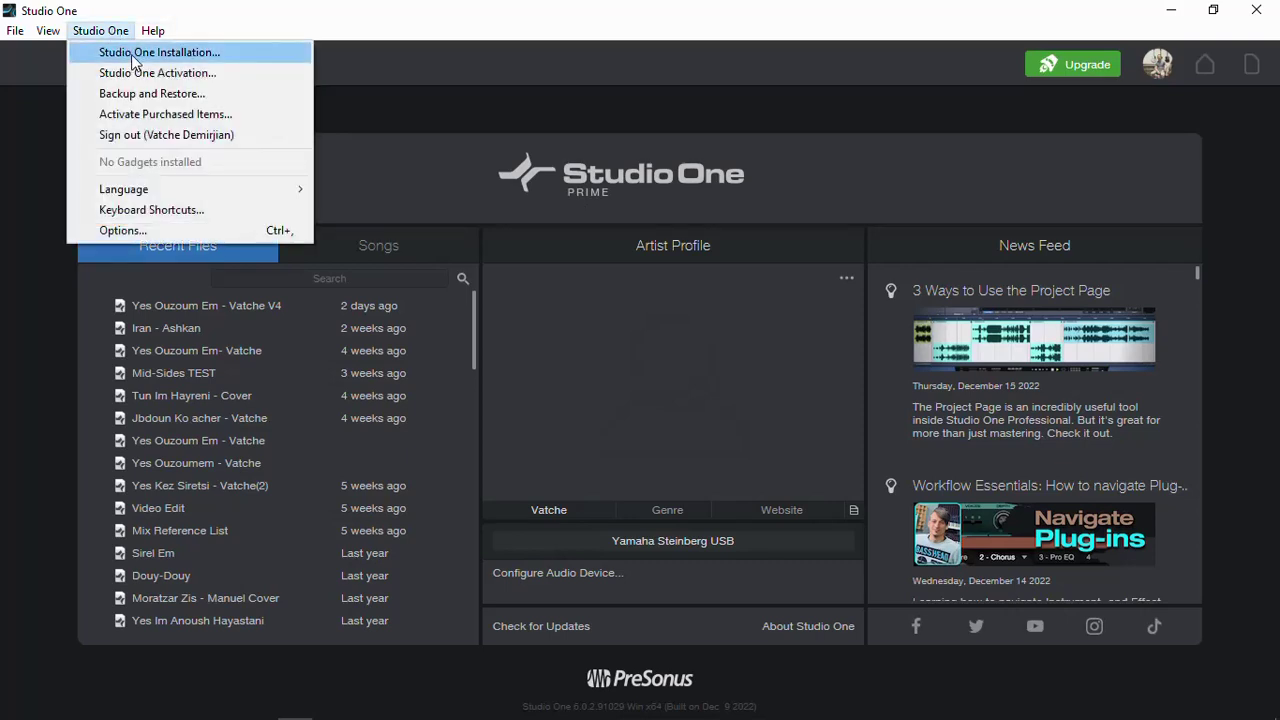
left_click(131, 54)
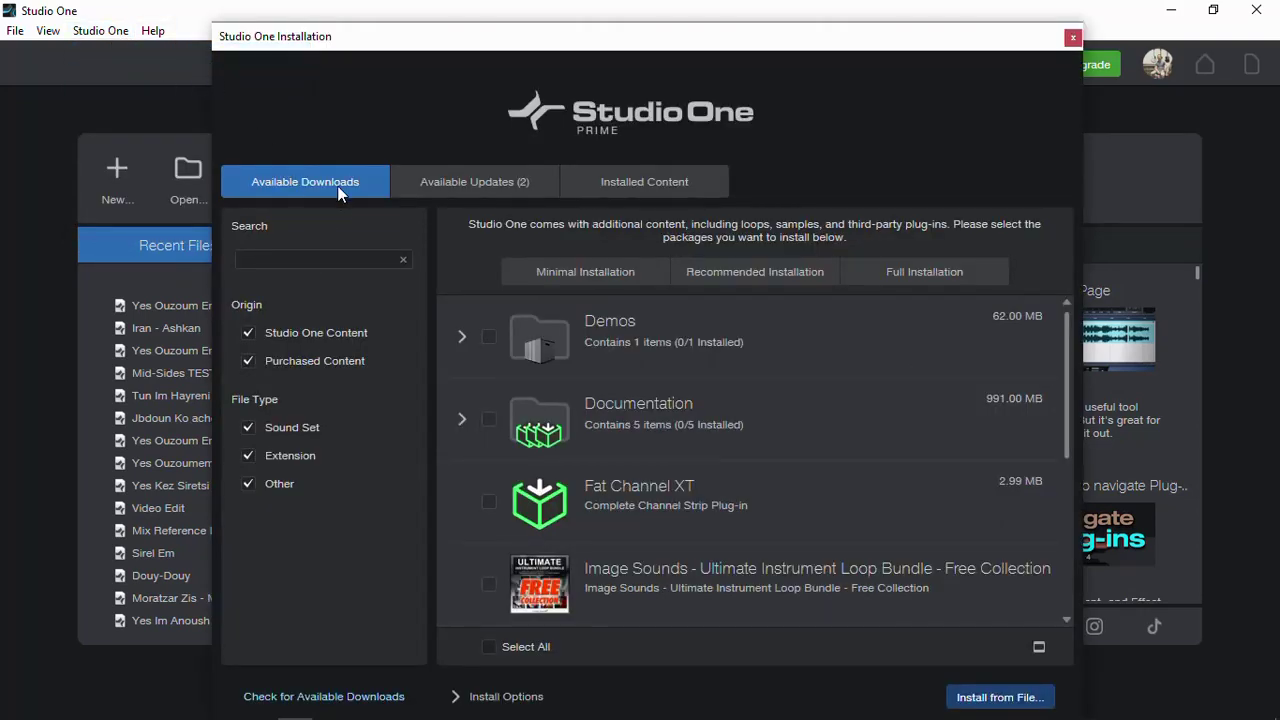
scroll(744, 398, "down", 1)
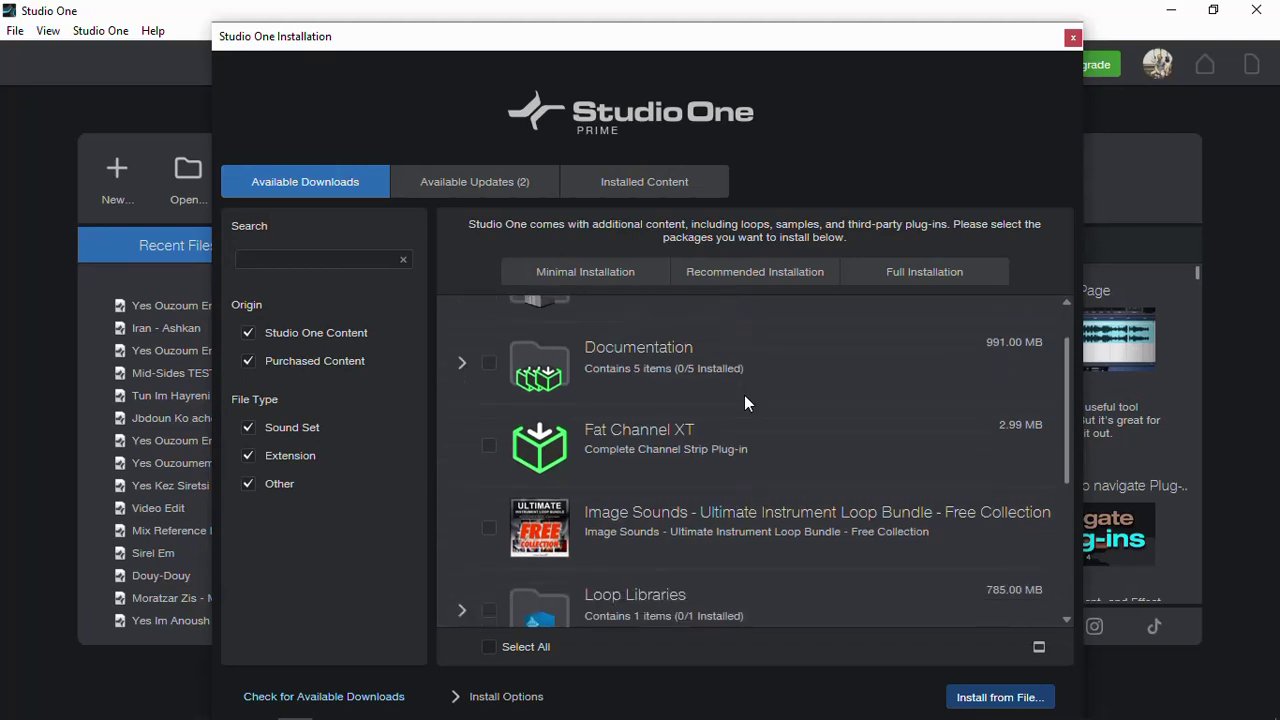
scroll(744, 395, "down", 3)
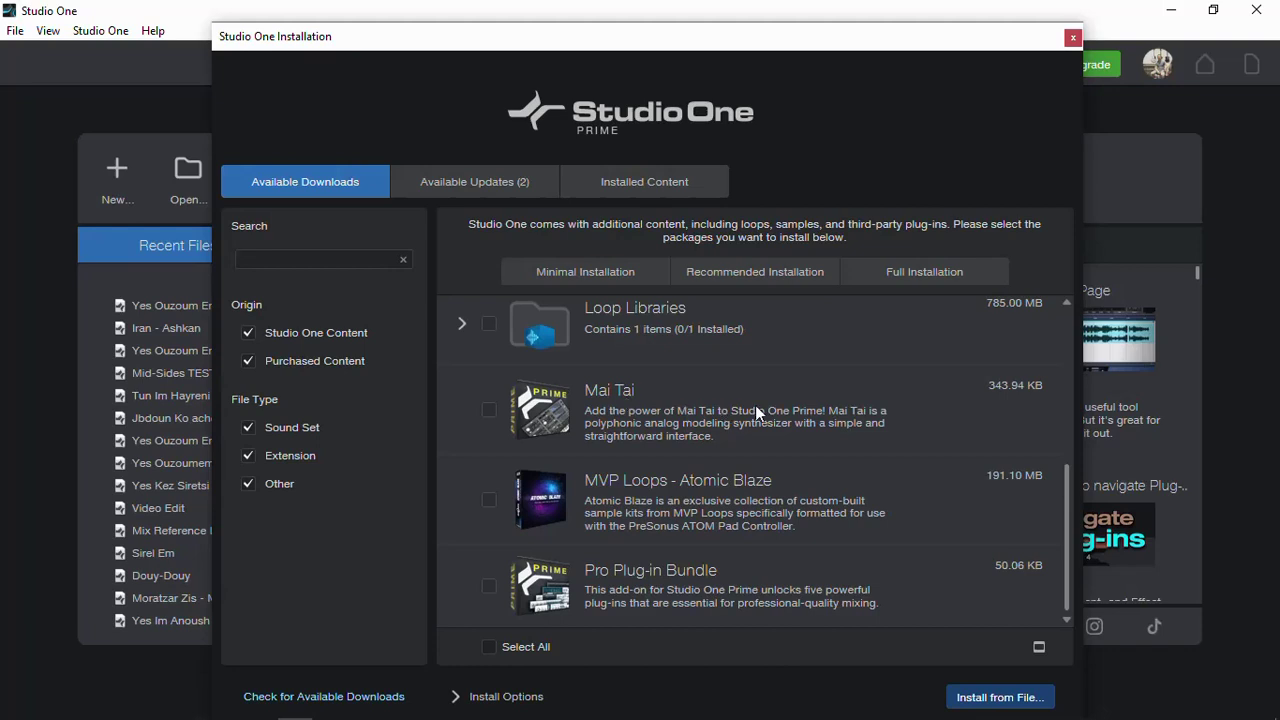
left_click(488, 410)
scroll(704, 452, "down", 1)
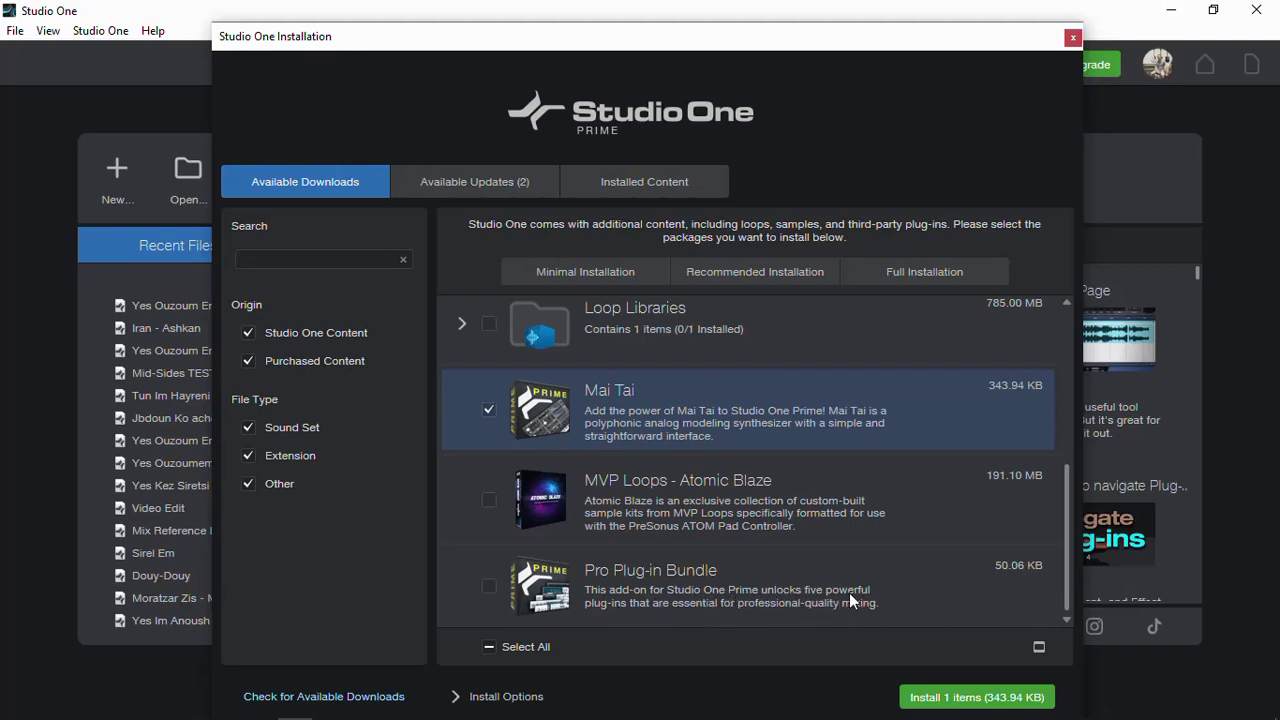
left_click(490, 587)
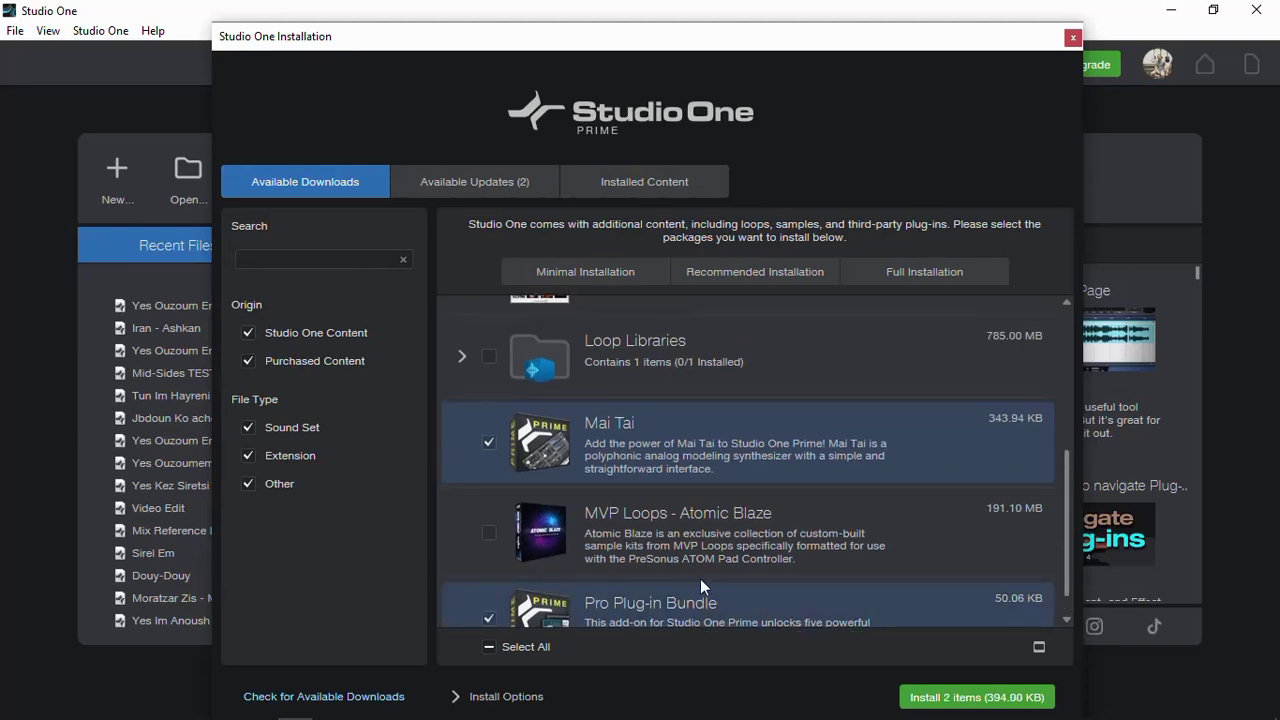
scroll(974, 612, "down", 1)
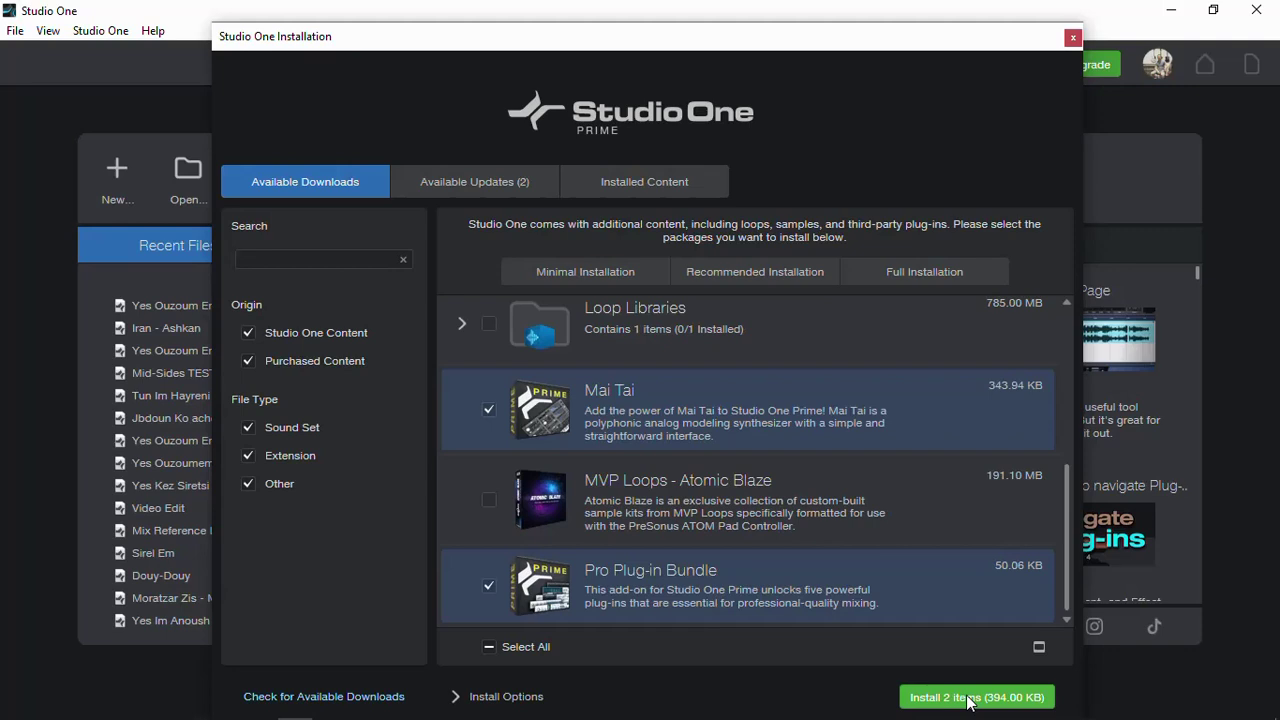
left_click(968, 699)
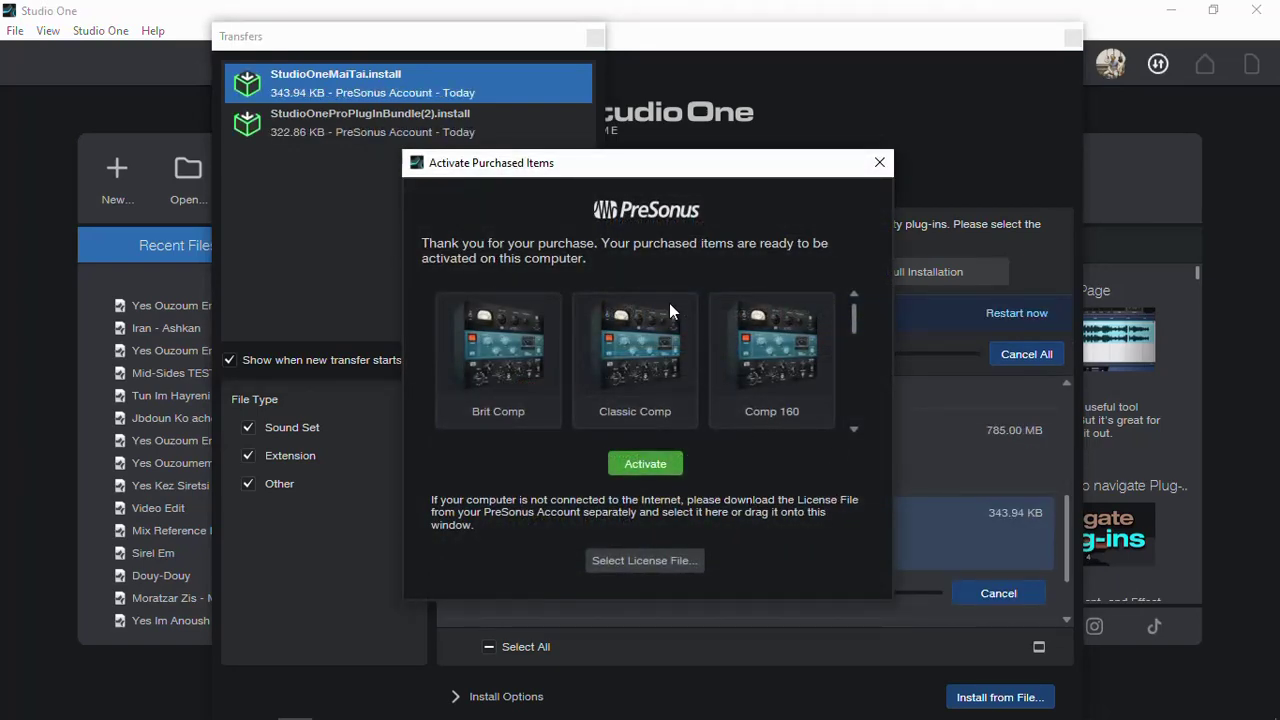
Step: Look over the purchased items awaiting activation, dismiss that window and the transfers list, and restart Studio One
scroll(783, 367, "down", 8)
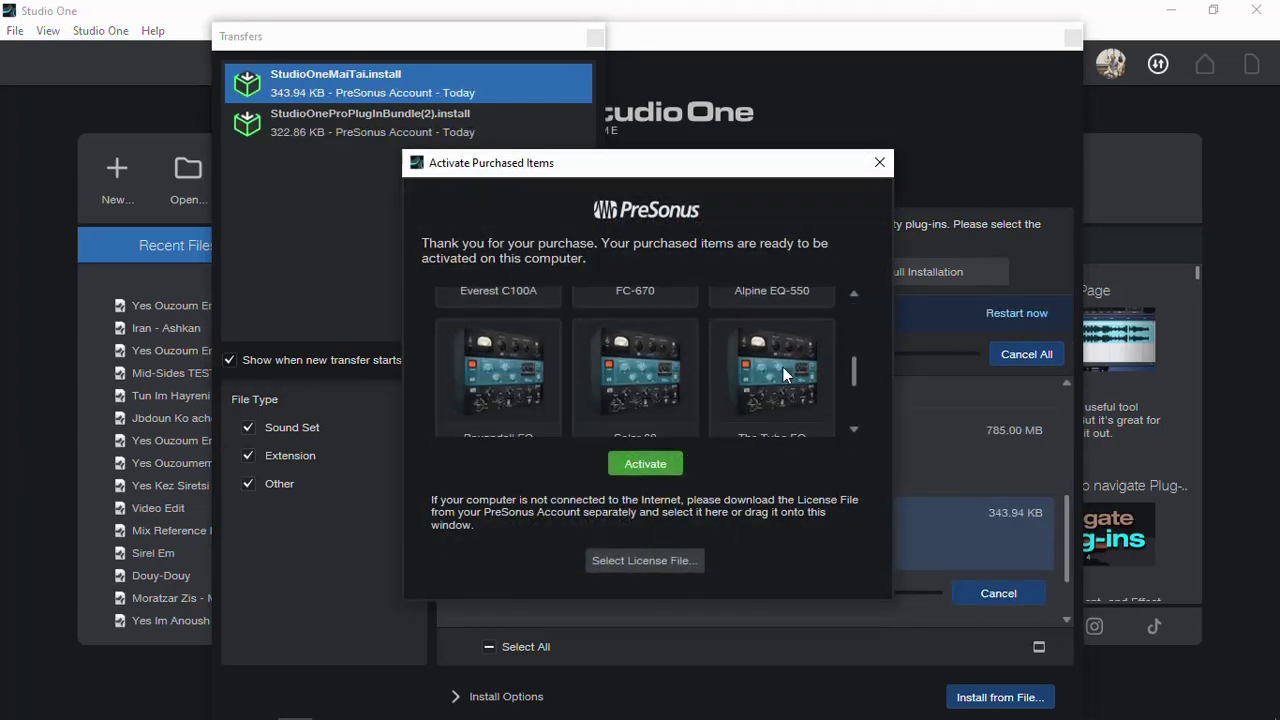
left_click(880, 165)
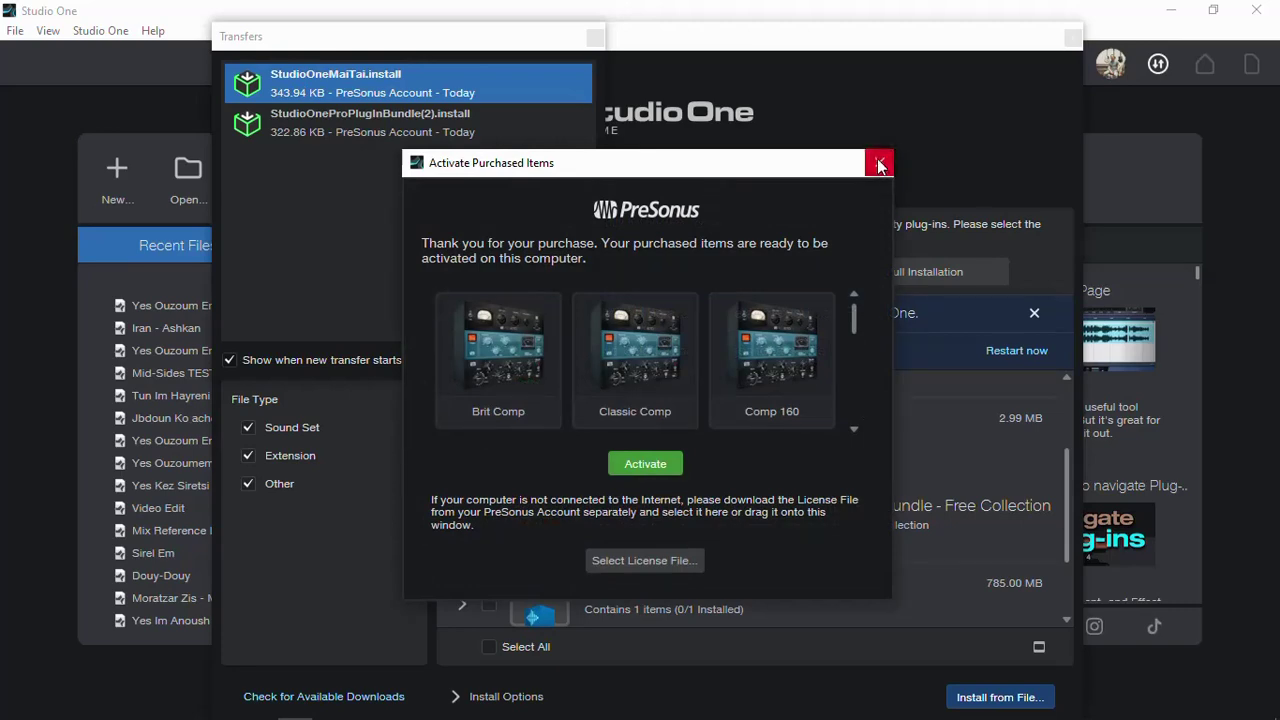
left_click(880, 164)
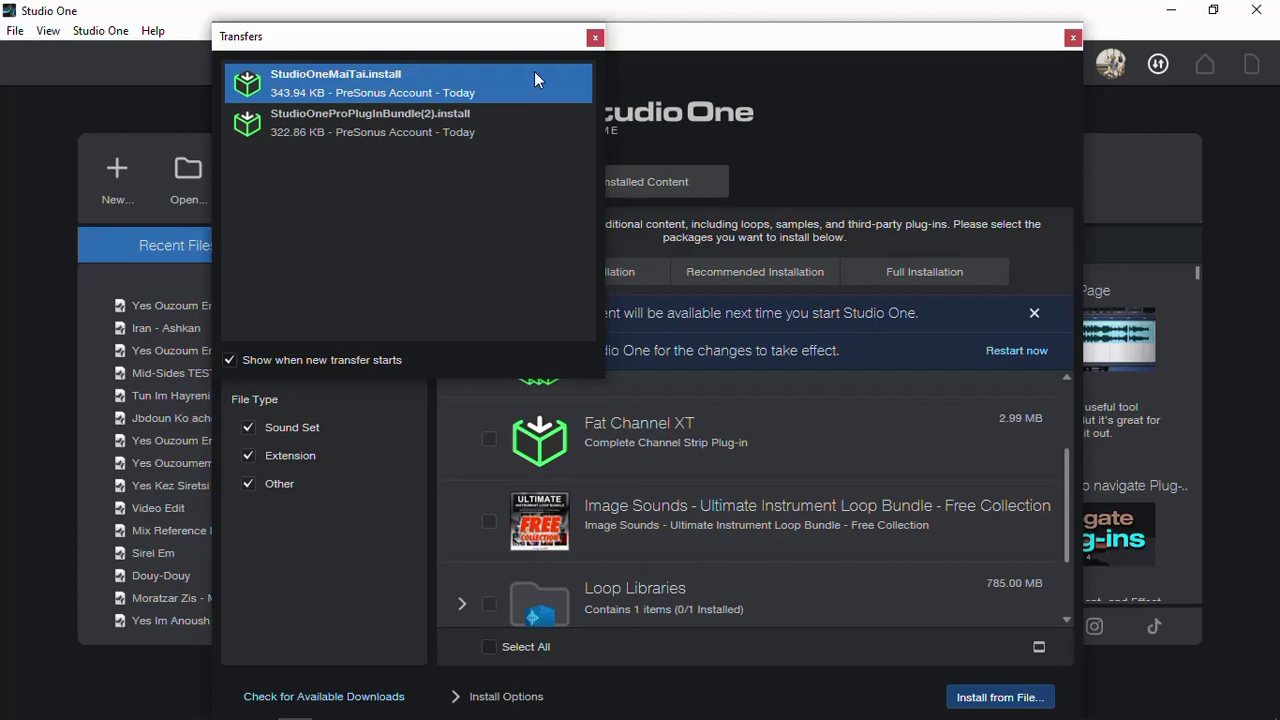
left_click(594, 37)
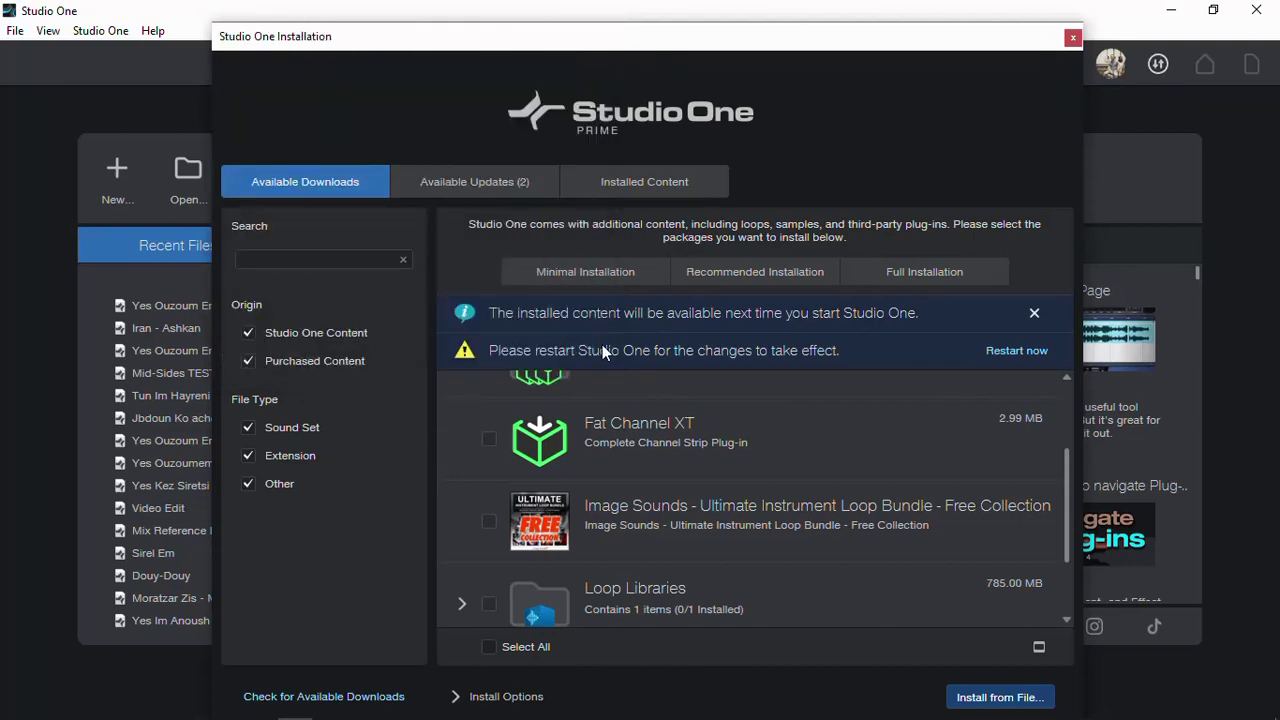
left_click(1013, 352)
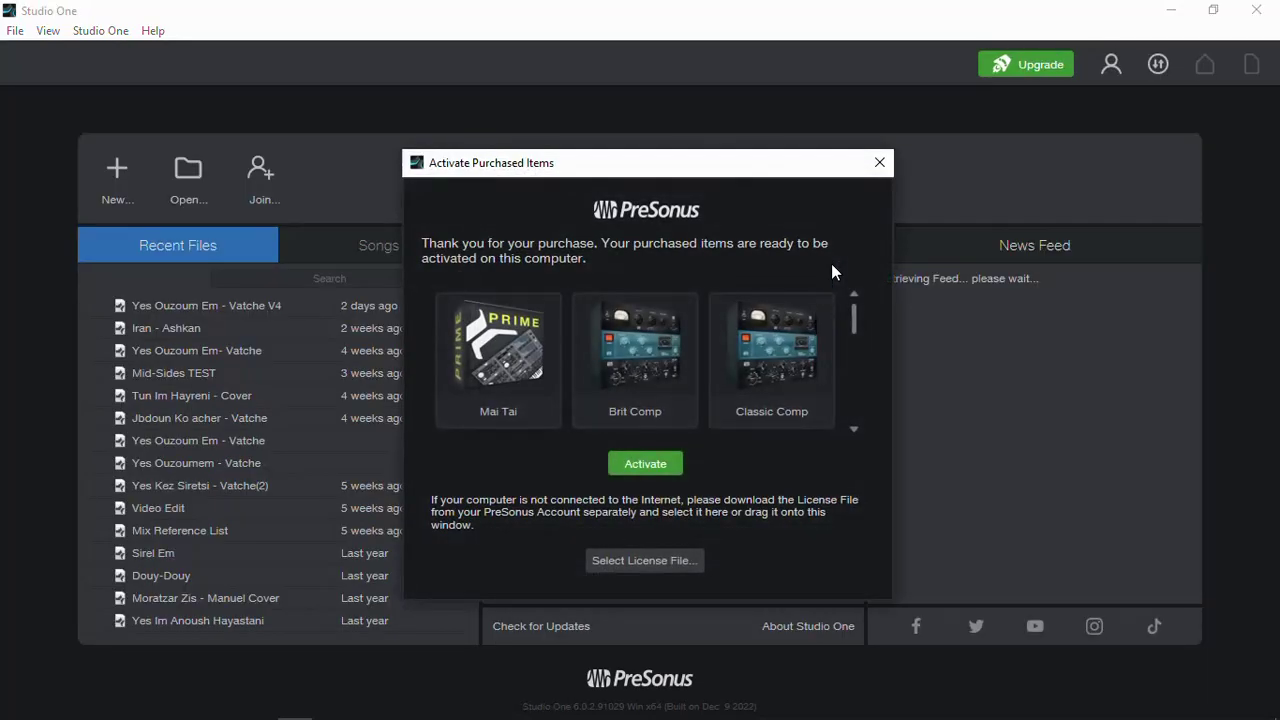
Step: Dismiss the purchased-items activation and create a new Record and Mix song named Test Pro Bundle
left_click(878, 163)
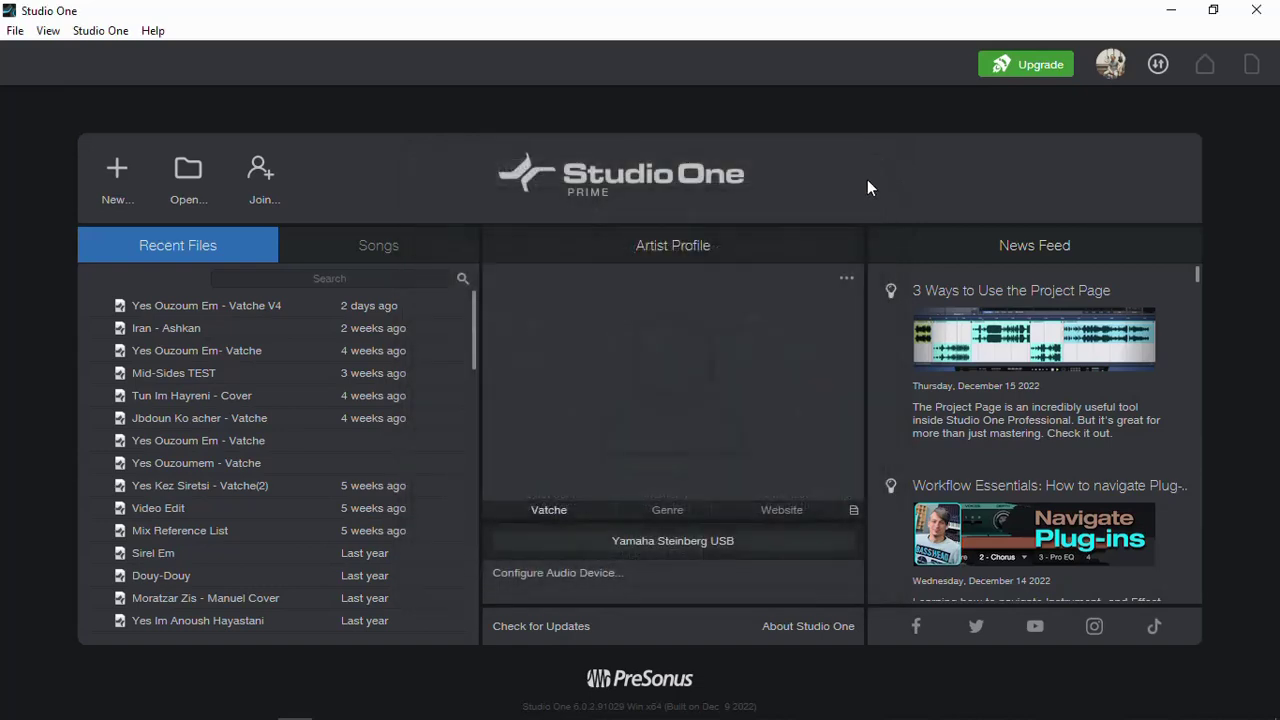
left_click(117, 185)
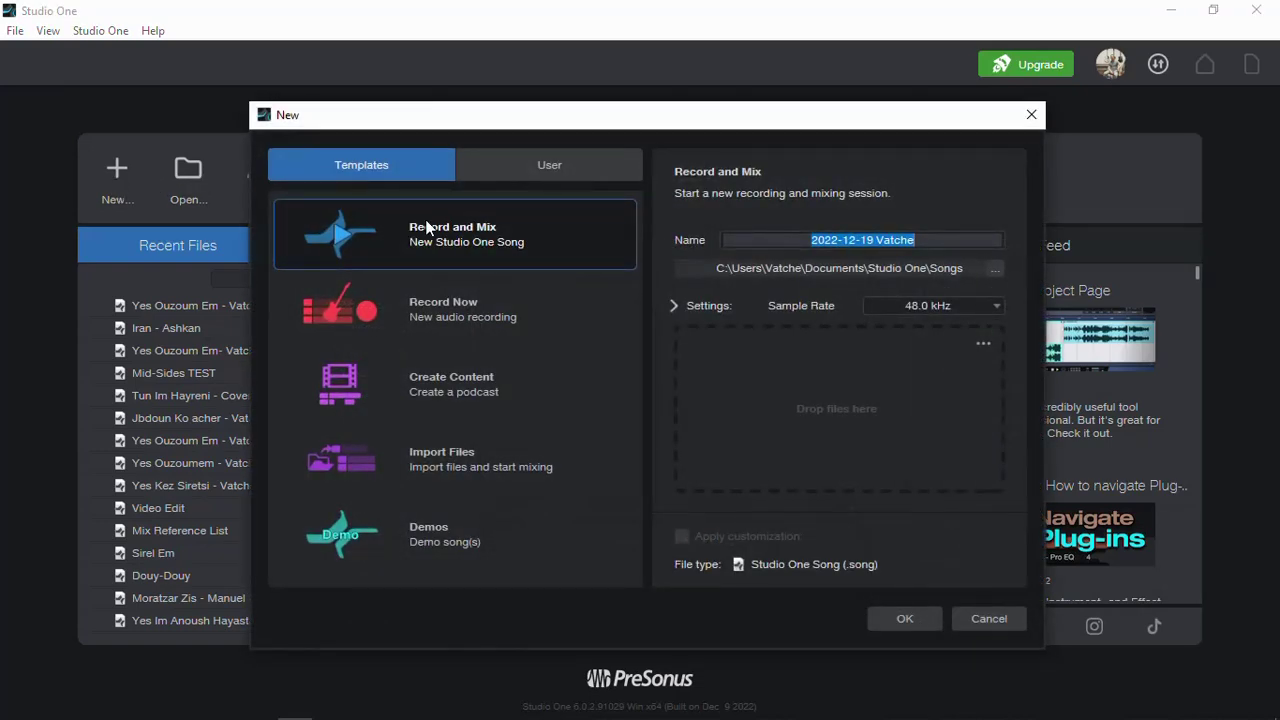
left_click(893, 612)
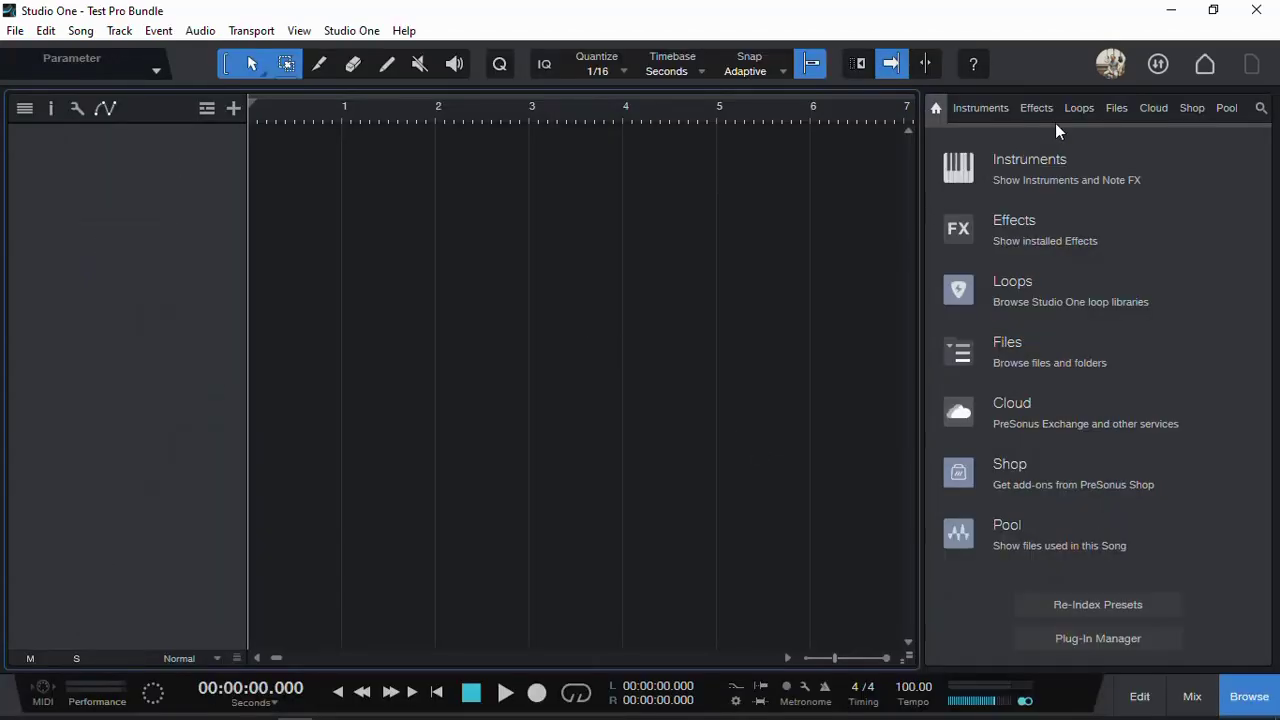
Step: Look through the installed PreSonus effects, checking for plug-ins such as Compressor, Gate, Pro EQ, Pedalboard and Room Reverb
left_click(1037, 107)
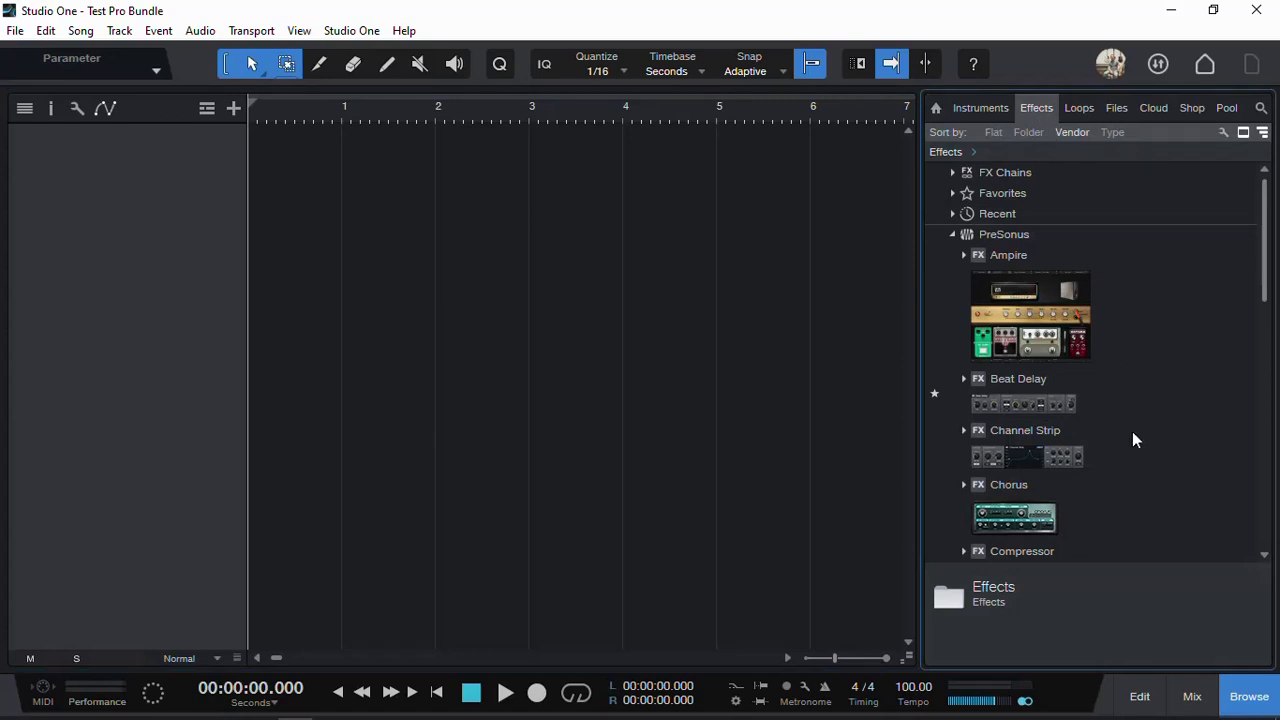
scroll(1138, 440, "down", 2)
scroll(1143, 445, "down", 2)
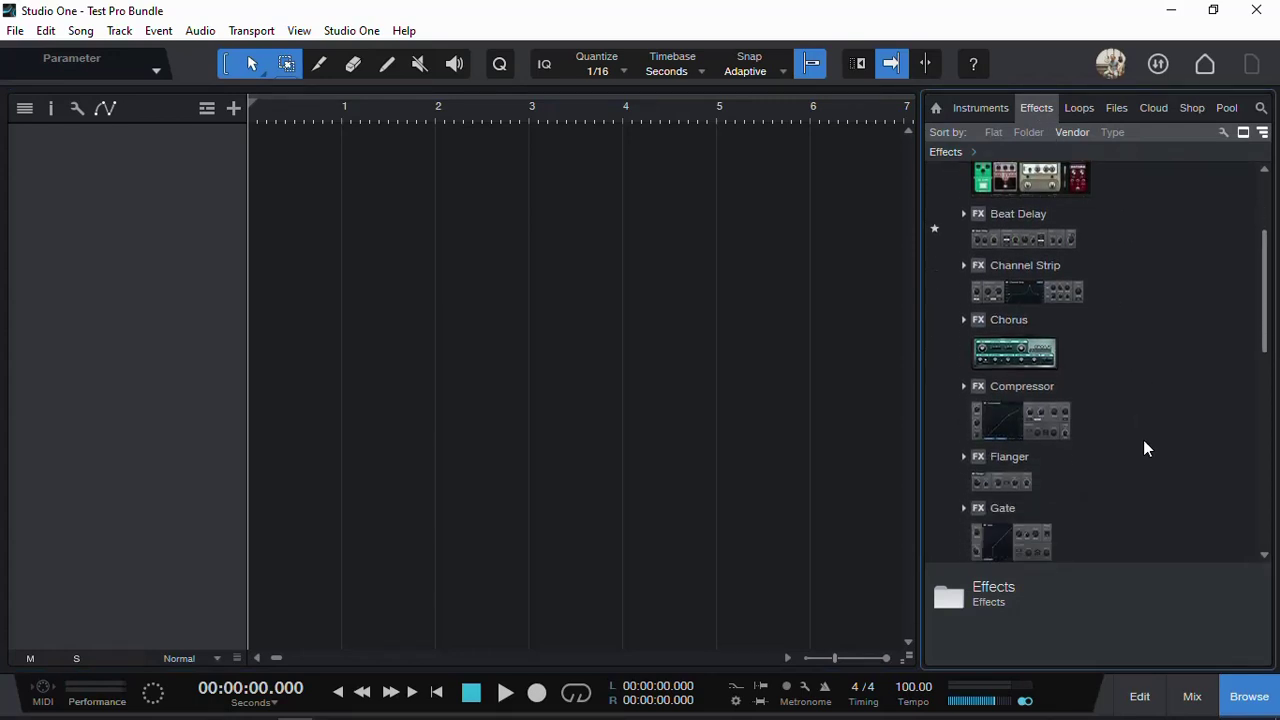
left_click(1039, 417)
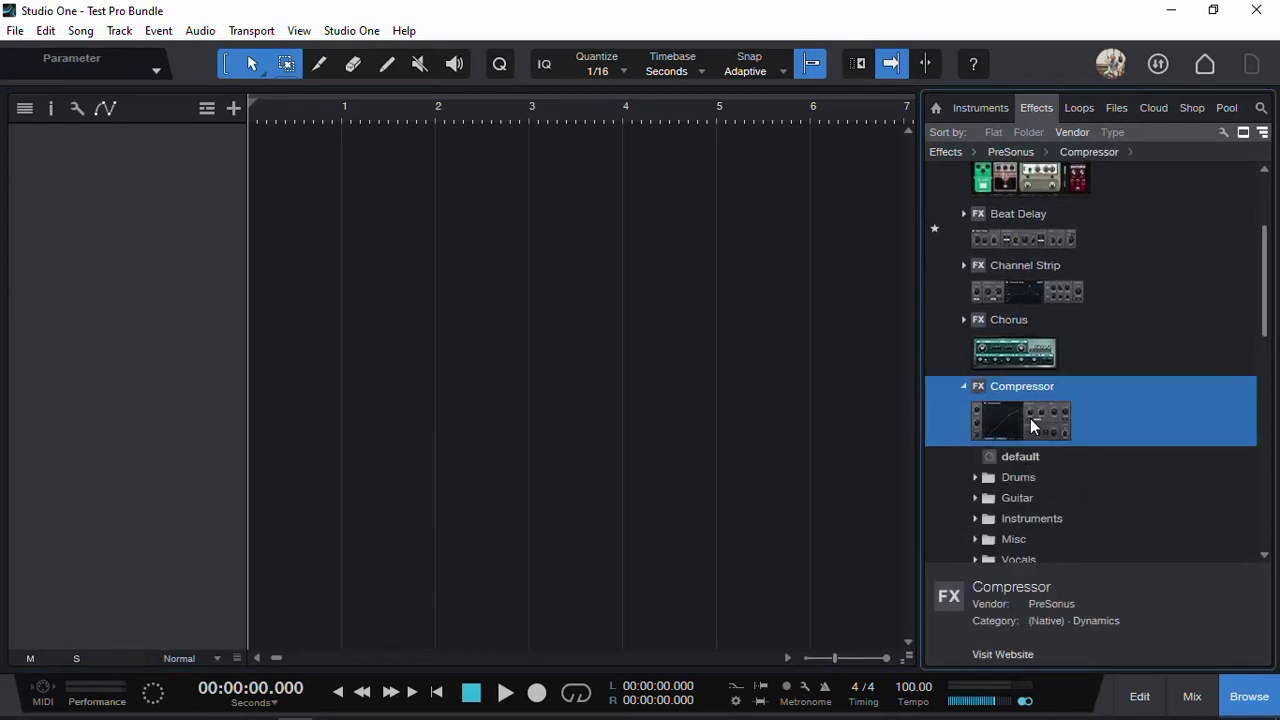
left_click(964, 387)
scroll(1149, 445, "down", 2)
scroll(1149, 449, "down", 7)
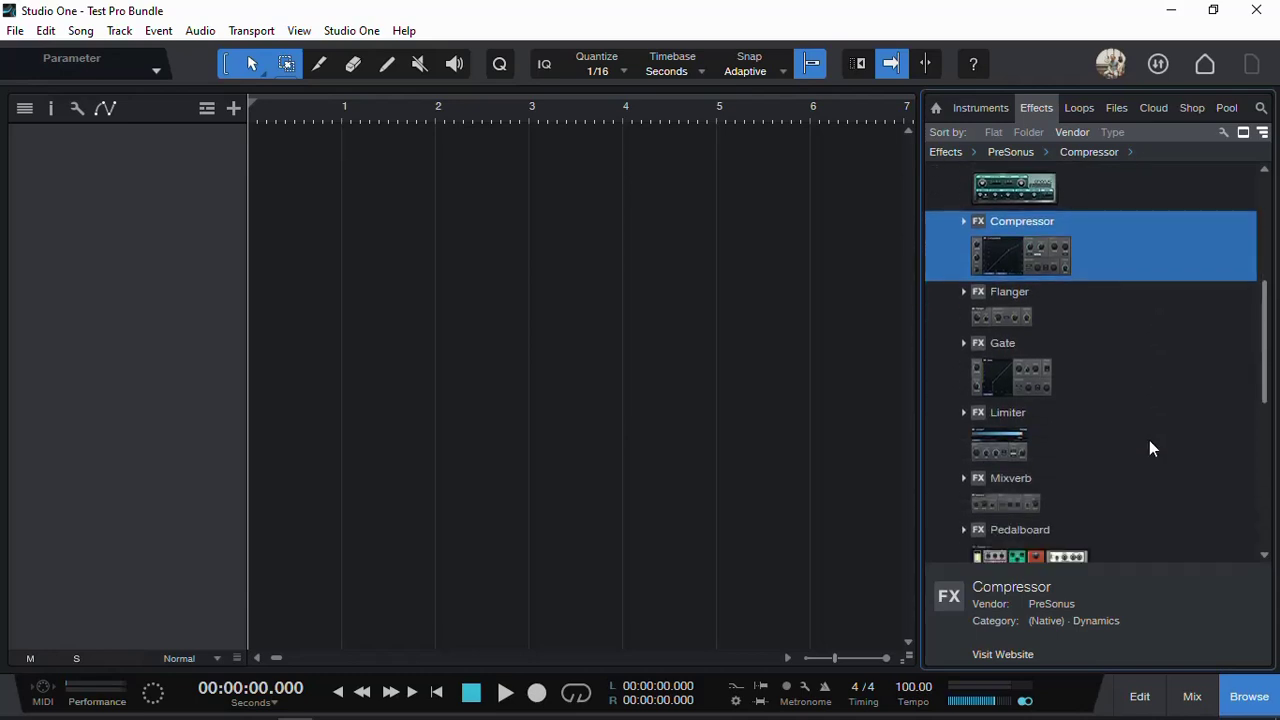
scroll(1150, 448, "down", 2)
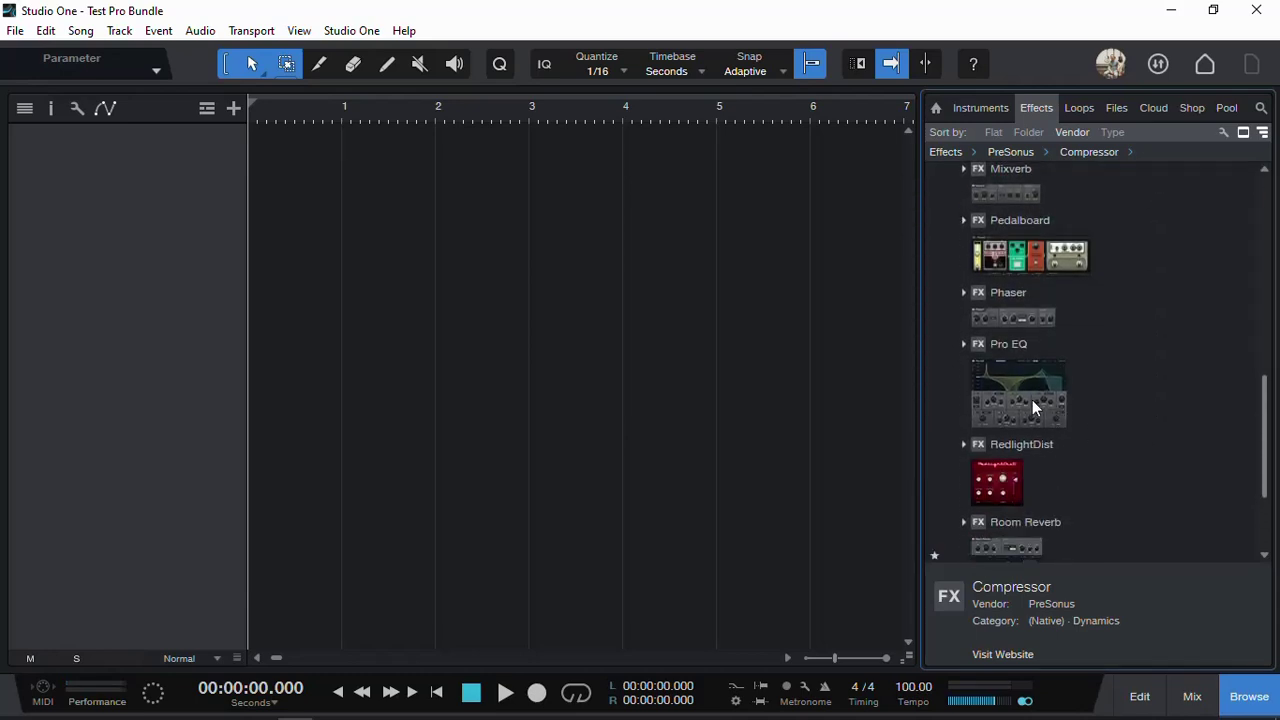
scroll(1139, 429, "down", 2)
scroll(998, 476, "down", 2)
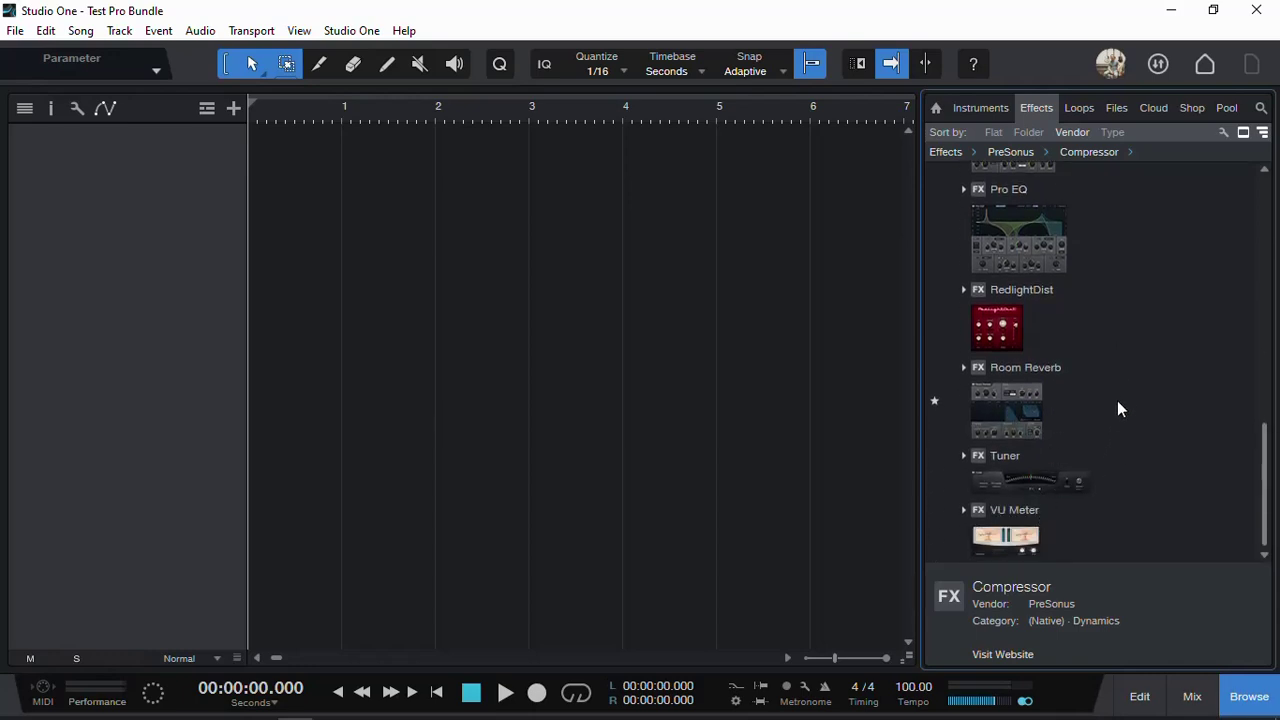
scroll(1124, 400, "up", 6)
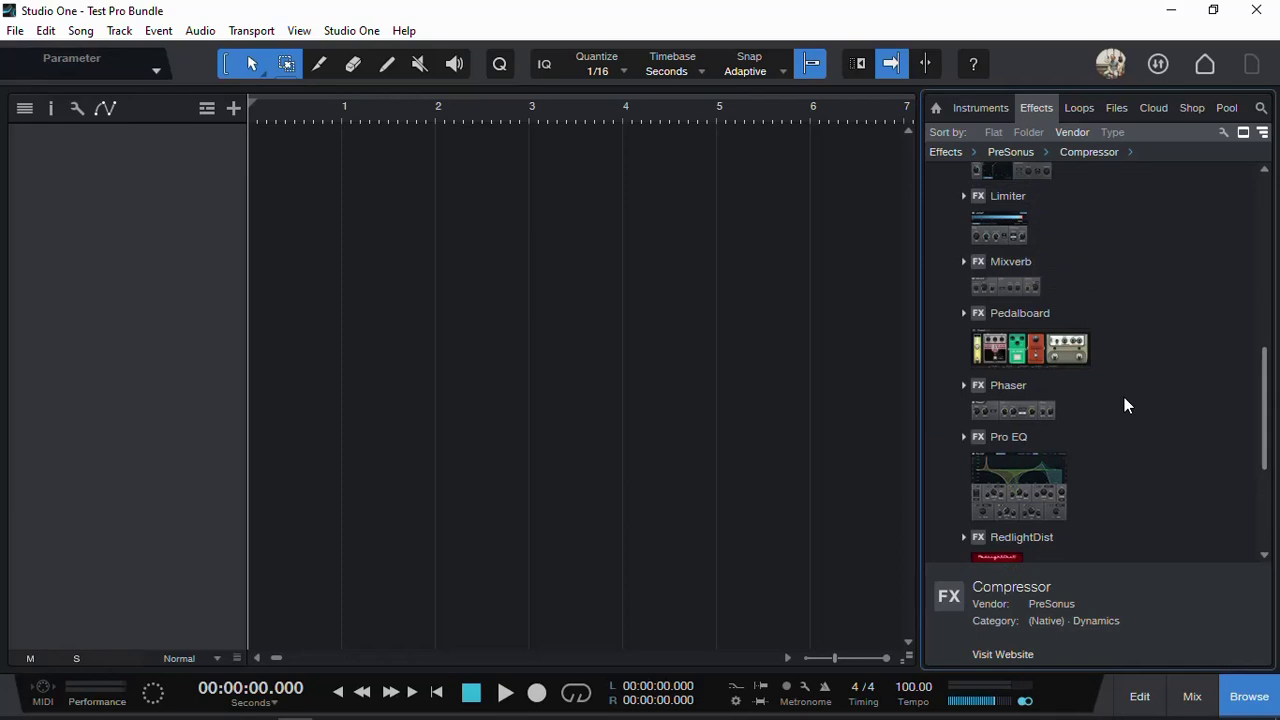
scroll(1124, 405, "up", 1)
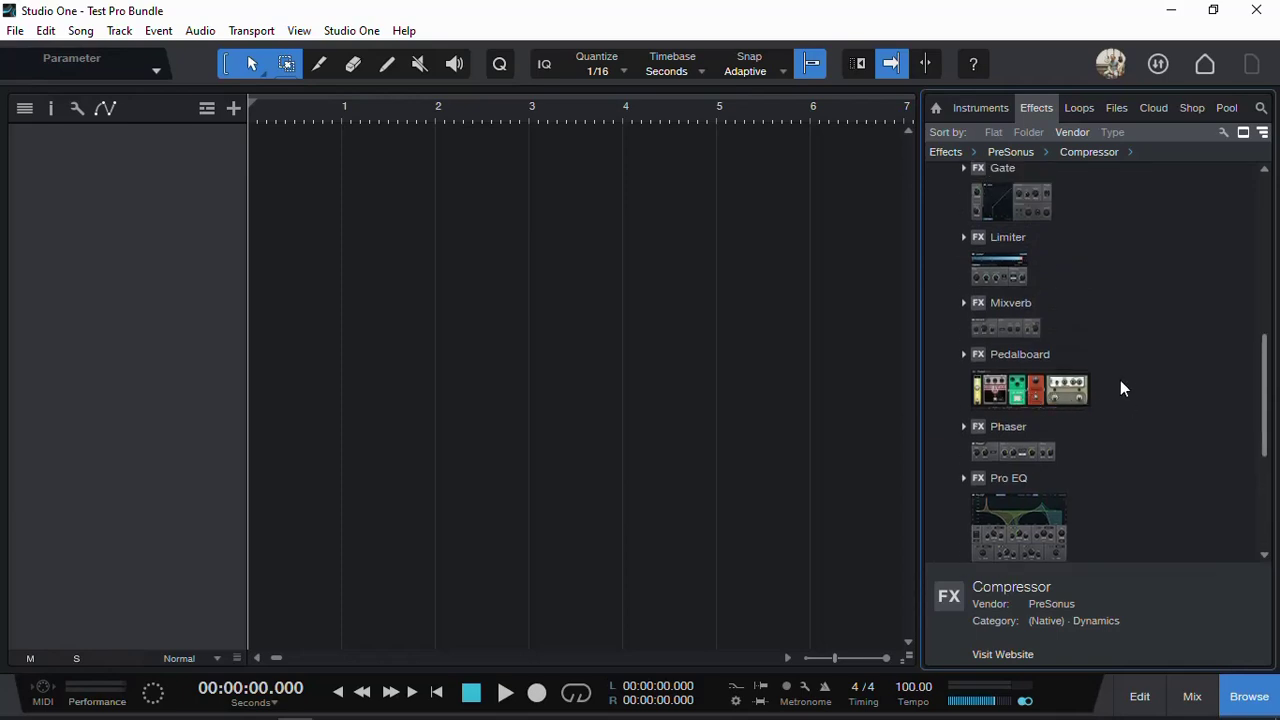
scroll(1151, 386, "up", 2)
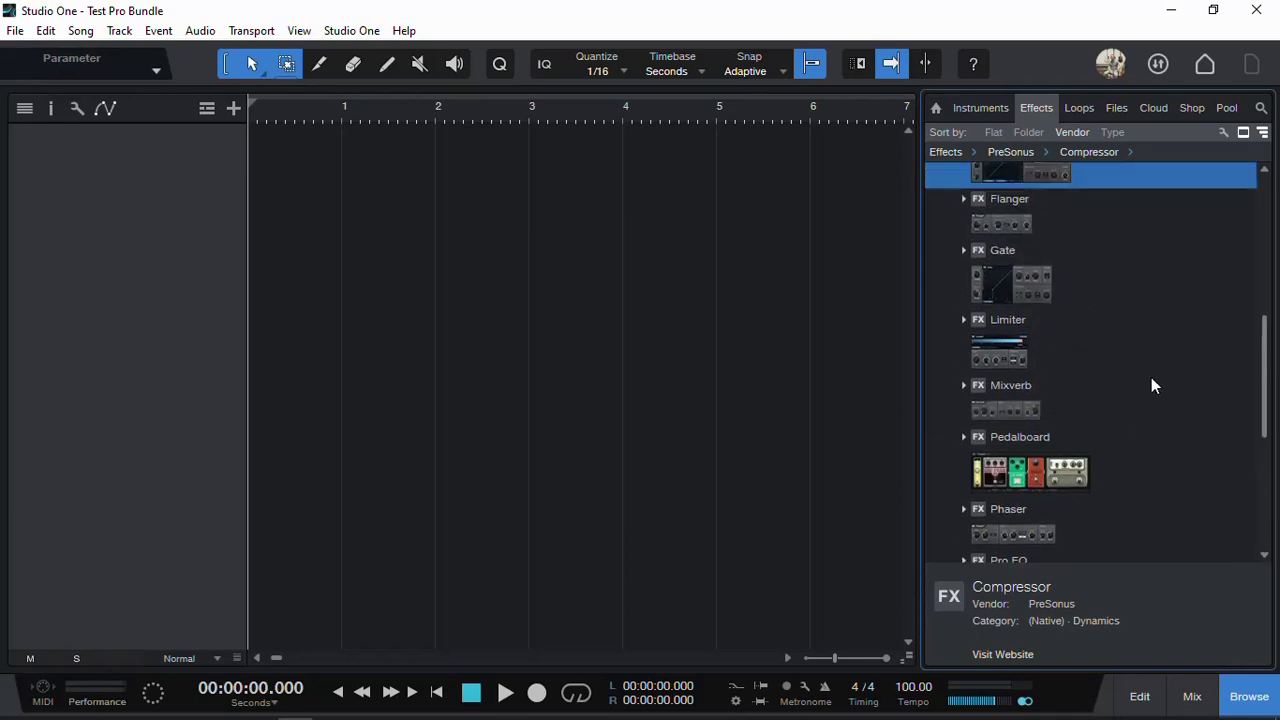
scroll(1151, 384, "up", 2)
Step: Add one stereo audio track named Drums and insert the Pro EQ effect on it
left_click(233, 108)
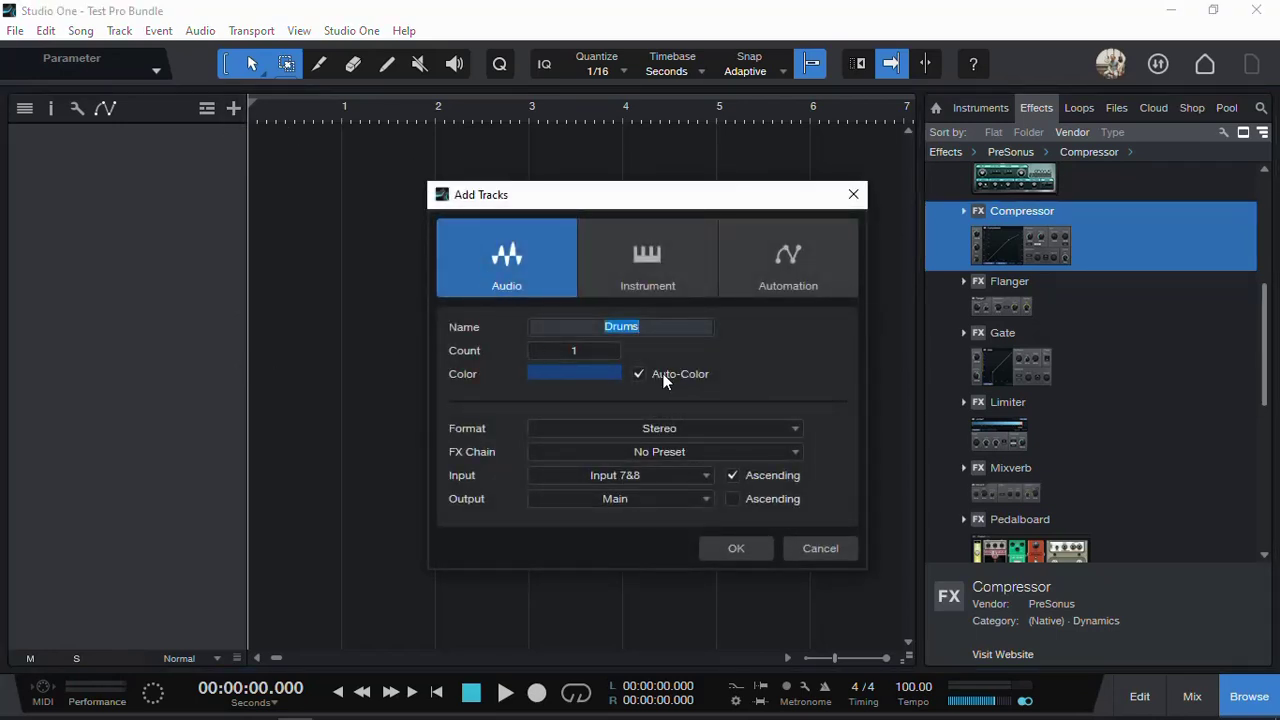
left_click(736, 550)
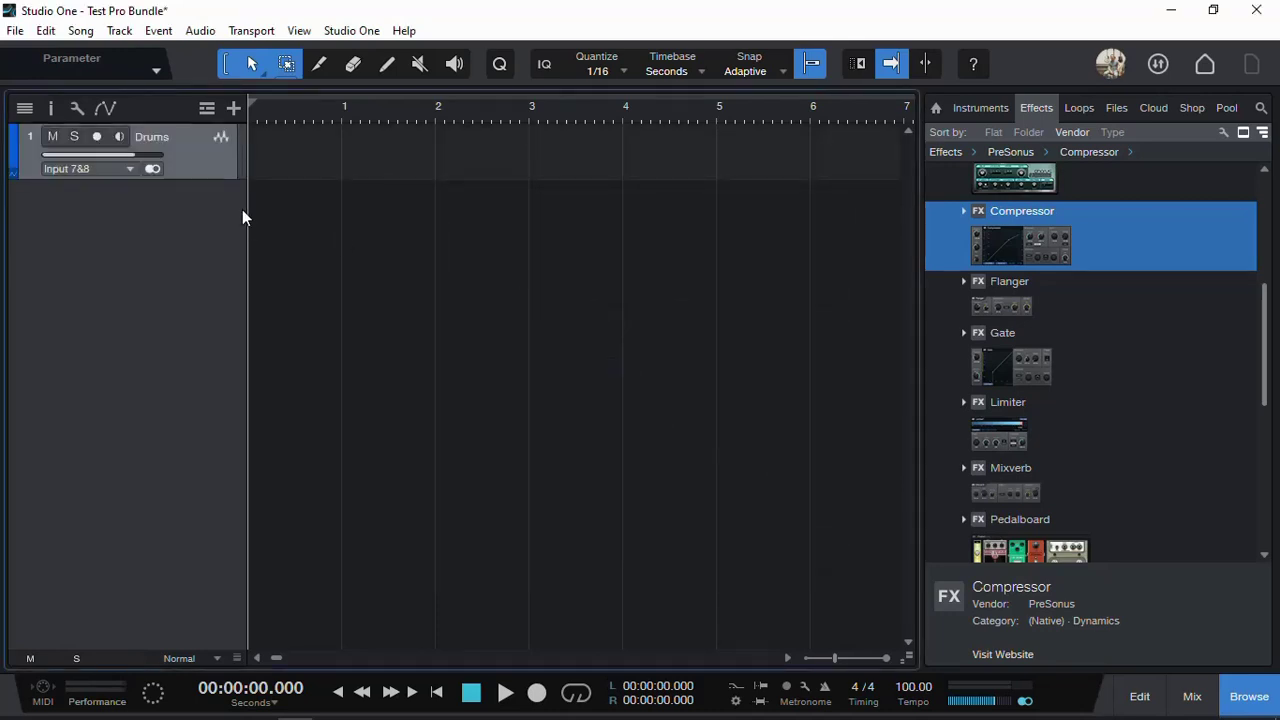
scroll(1086, 418, "down", 5)
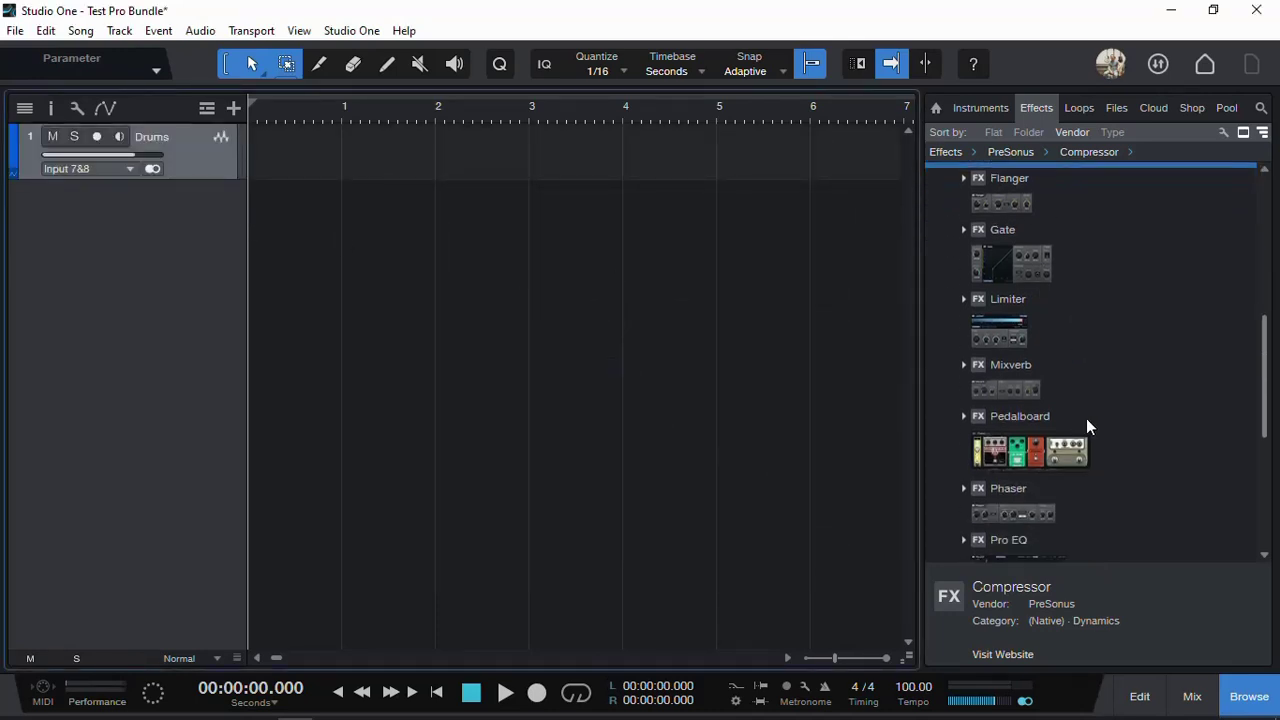
left_click_drag(1017, 400, 203, 155)
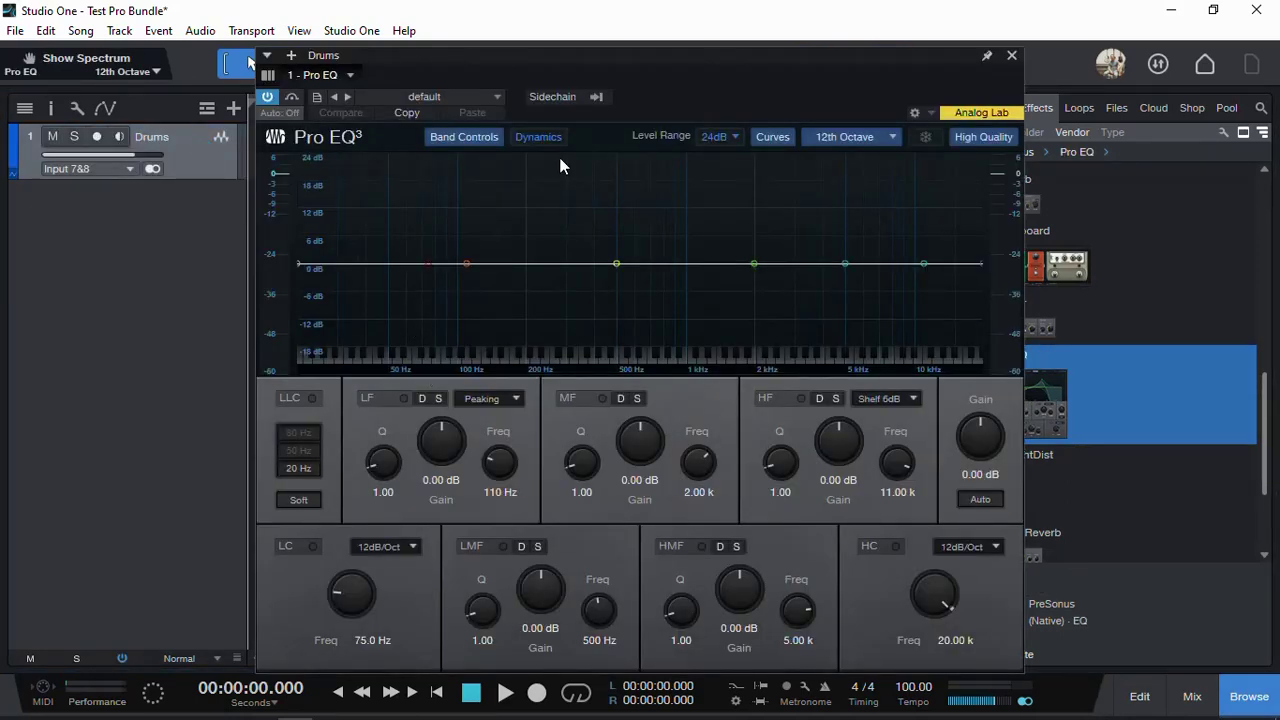
Step: Turn on dynamic mode for the Pro EQ's LF band and close the plug-in window
left_click_drag(608, 63, 620, 35)
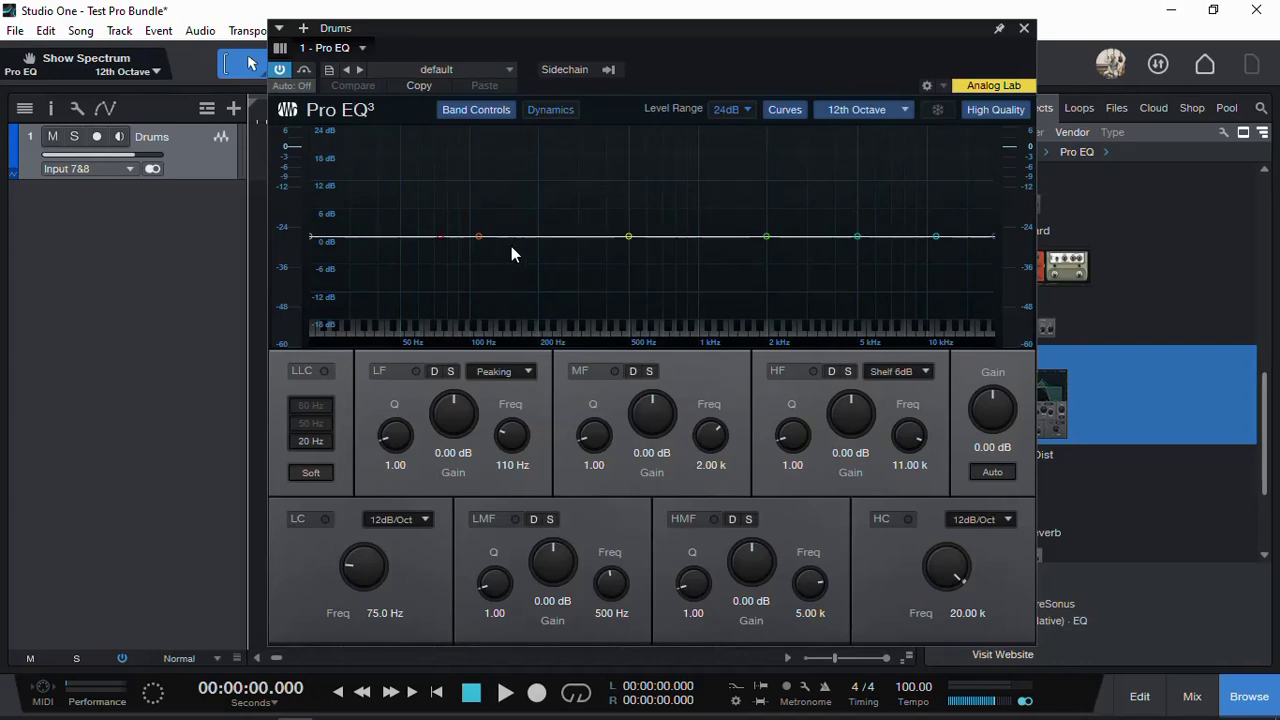
left_click(435, 372)
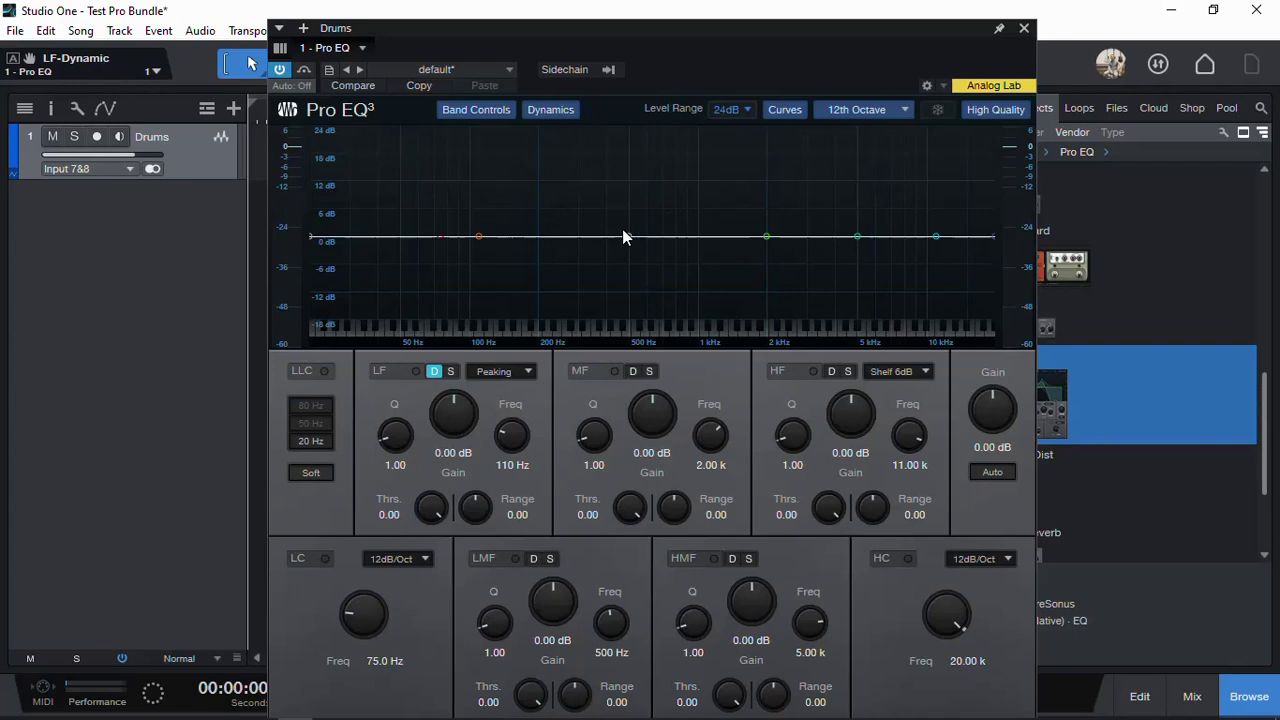
left_click(1024, 28)
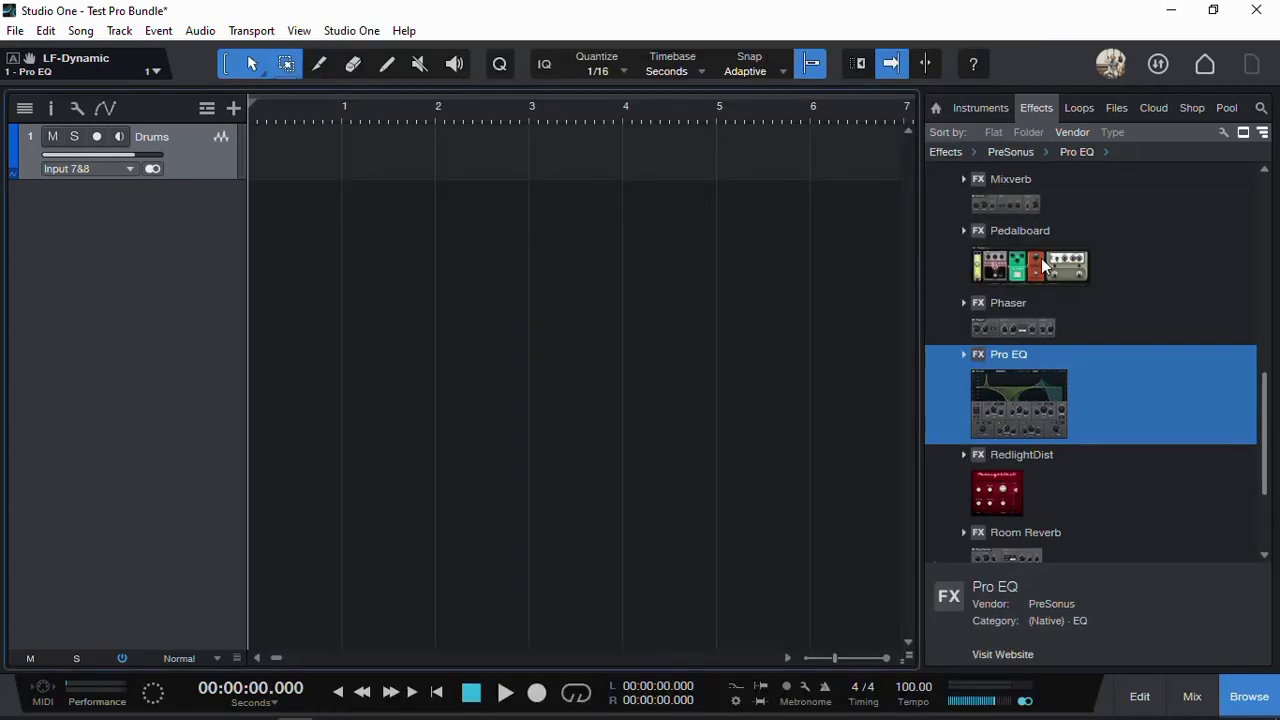
Step: Insert the Pedalboard effect on the Drums track and look through the pedals offered for its first slot
left_click_drag(1035, 267, 188, 150)
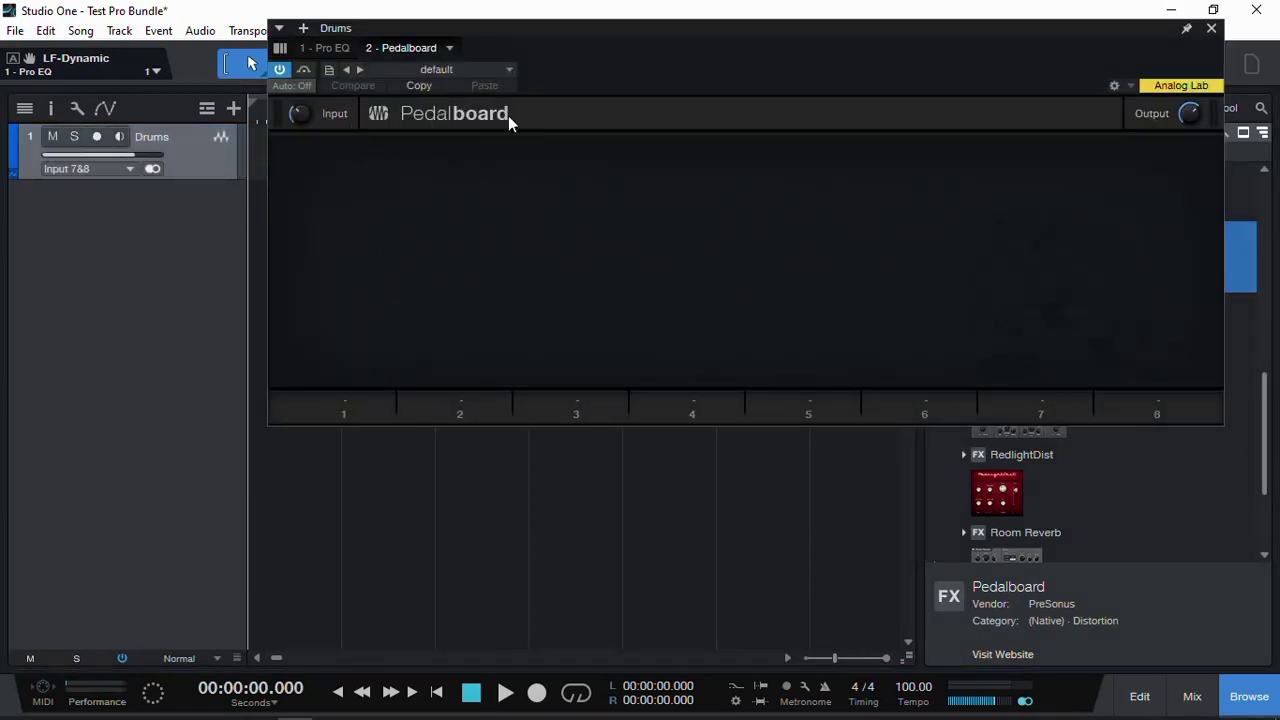
left_click(516, 205)
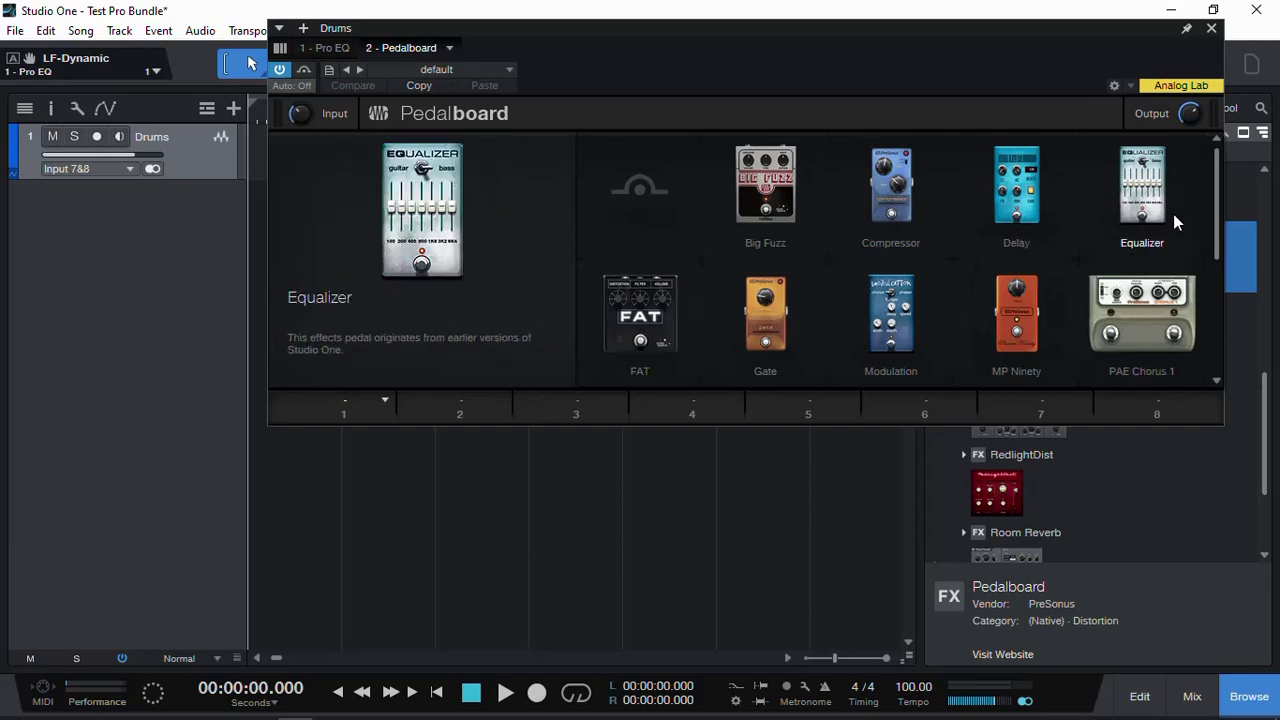
left_click_drag(1217, 240, 1226, 364)
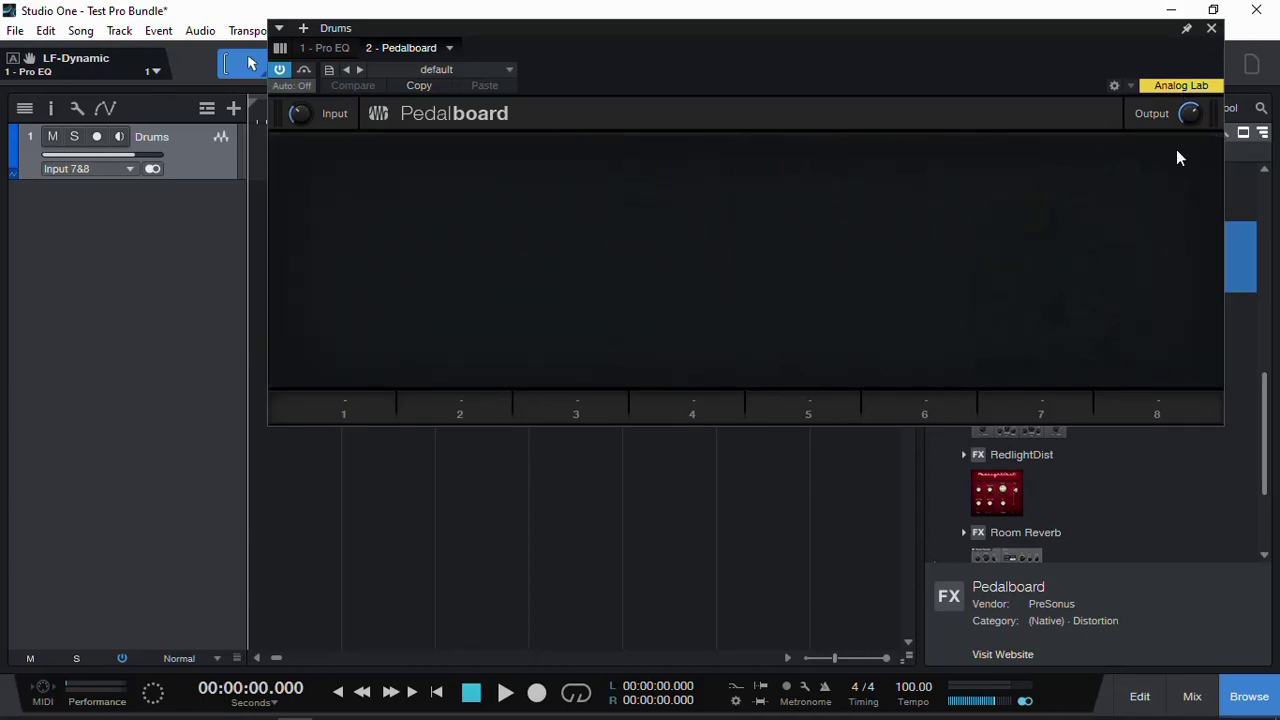
Step: Close the Pedalboard window, insert the Compressor effect on the Drums track, and close its window
left_click(1211, 30)
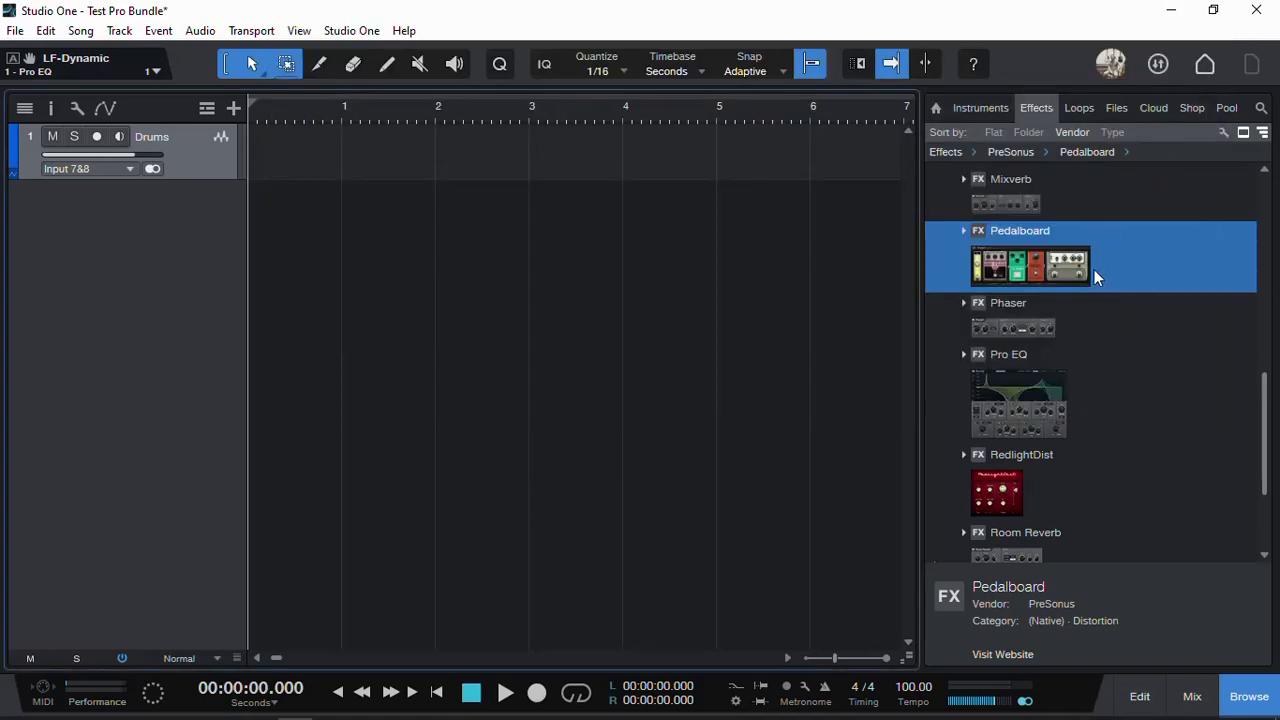
scroll(1108, 272, "up", 2)
scroll(1108, 273, "up", 2)
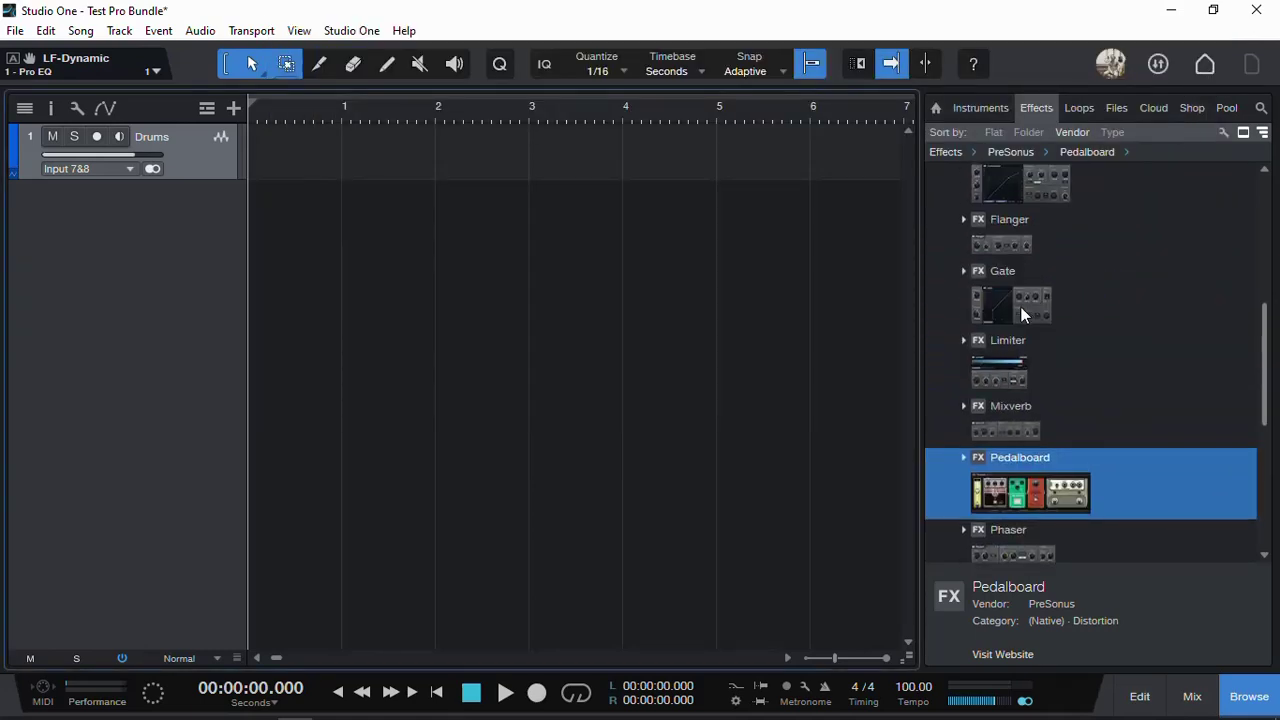
scroll(1065, 290, "up", 1)
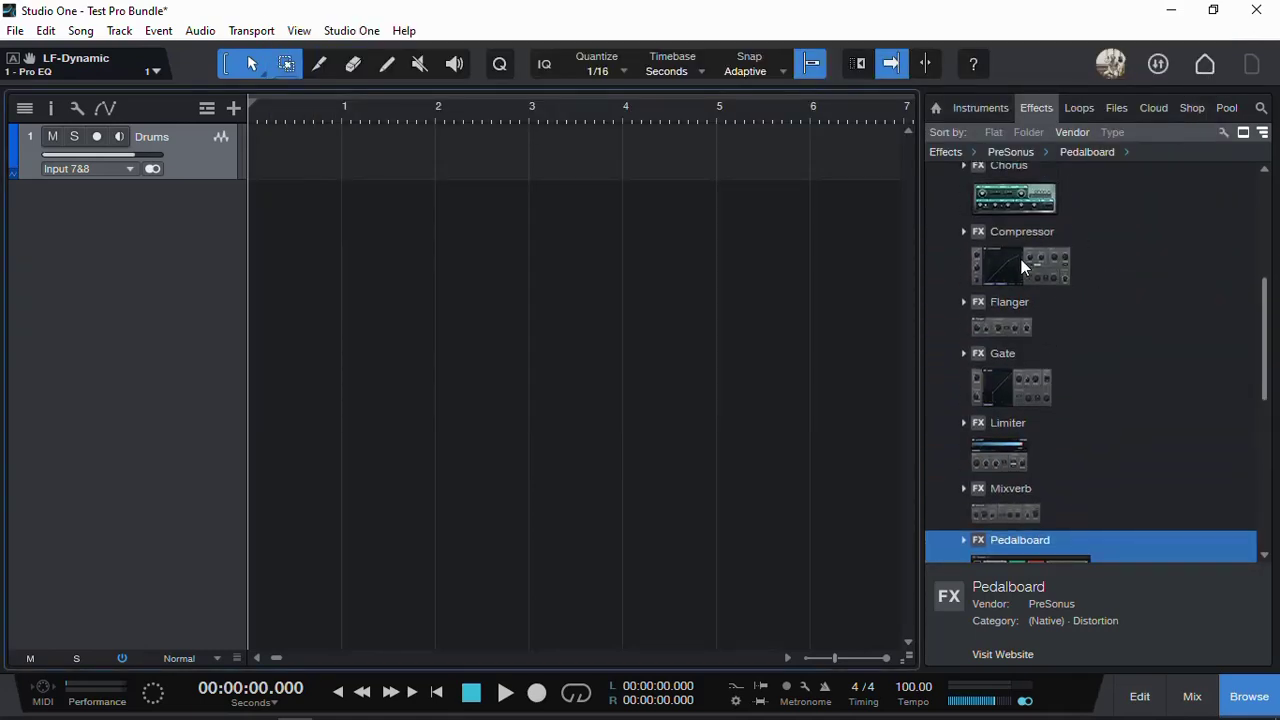
left_click_drag(1028, 266, 214, 145)
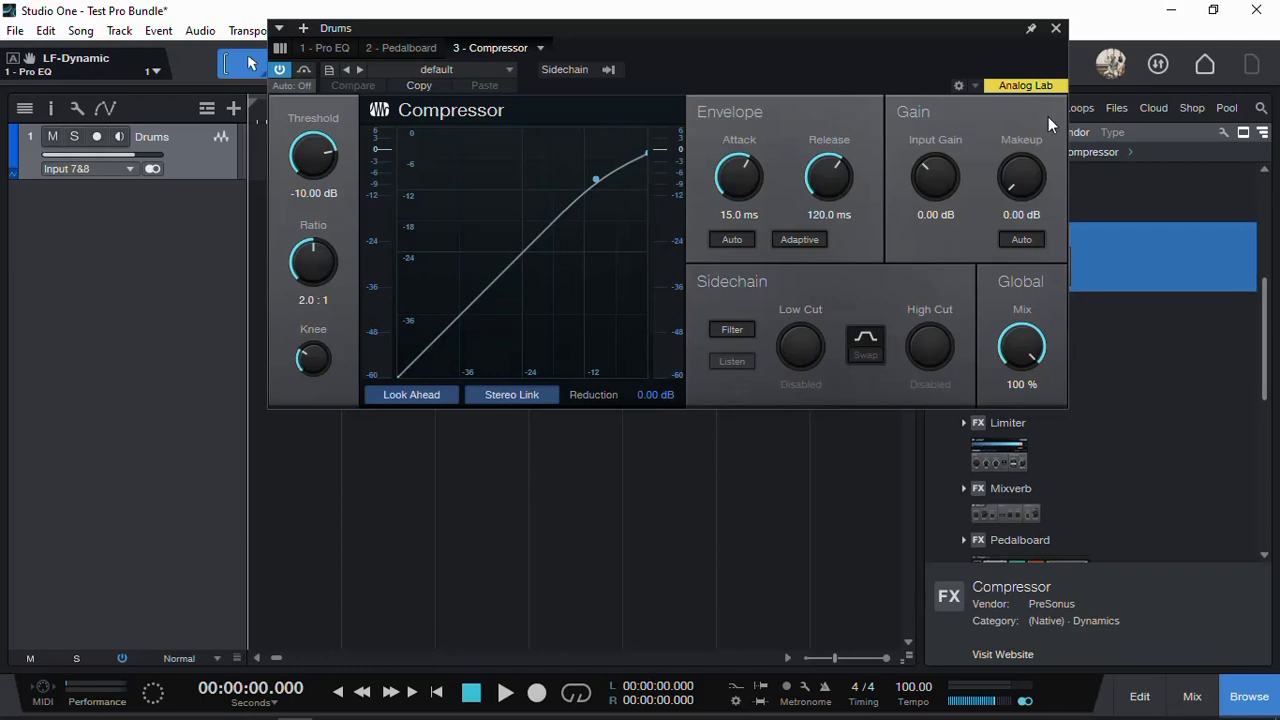
left_click(1056, 29)
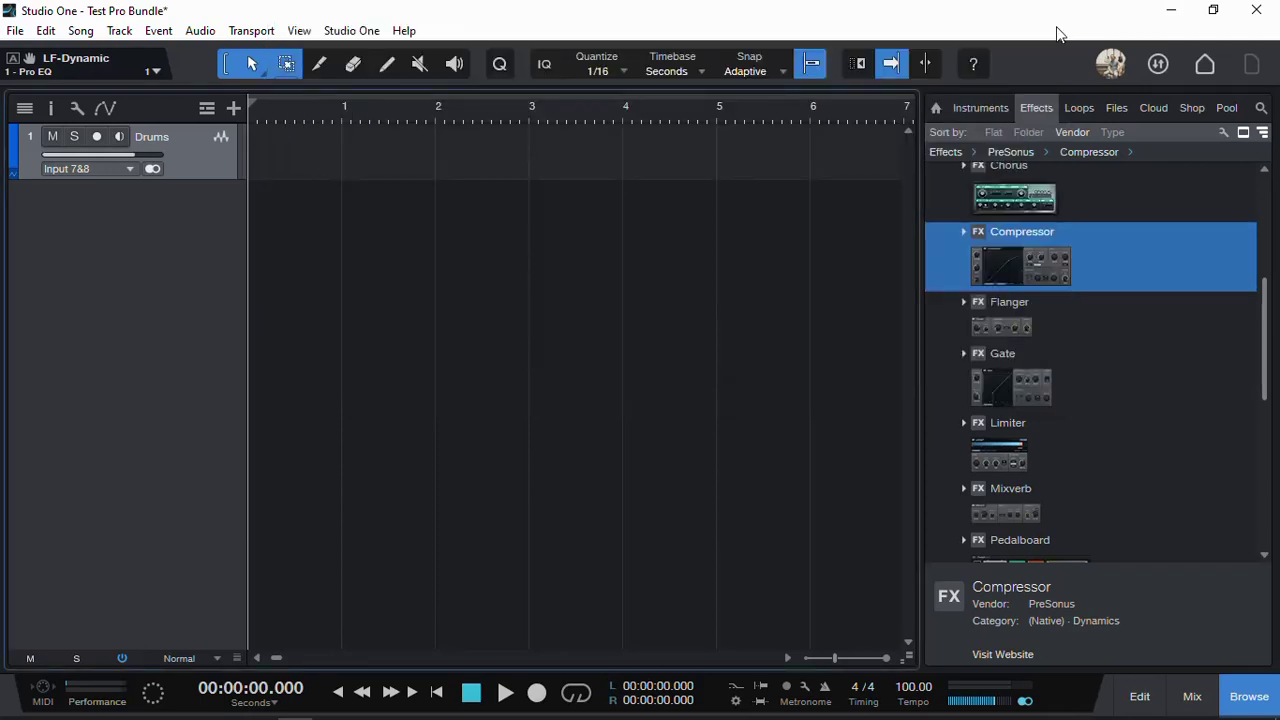
Step: Add Ampire from the PreSonus effects on a new audio track below the Drums track
scroll(1105, 295, "up", 5)
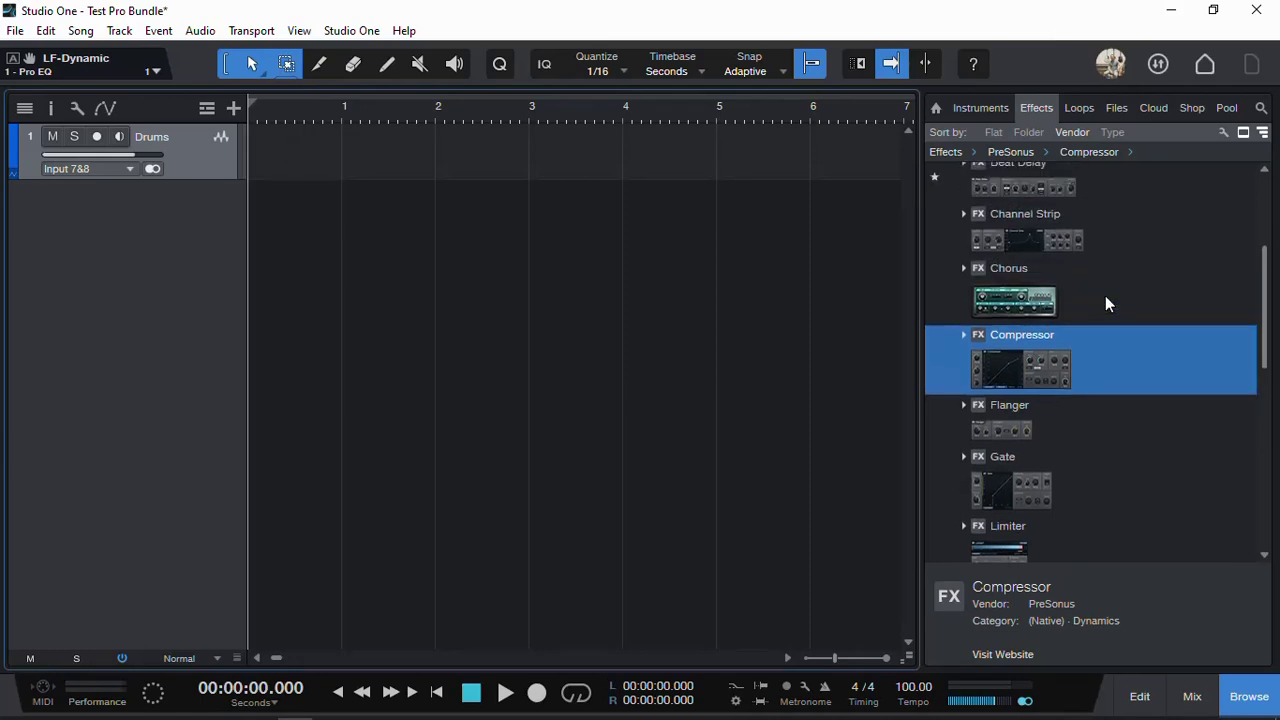
scroll(1106, 297, "up", 2)
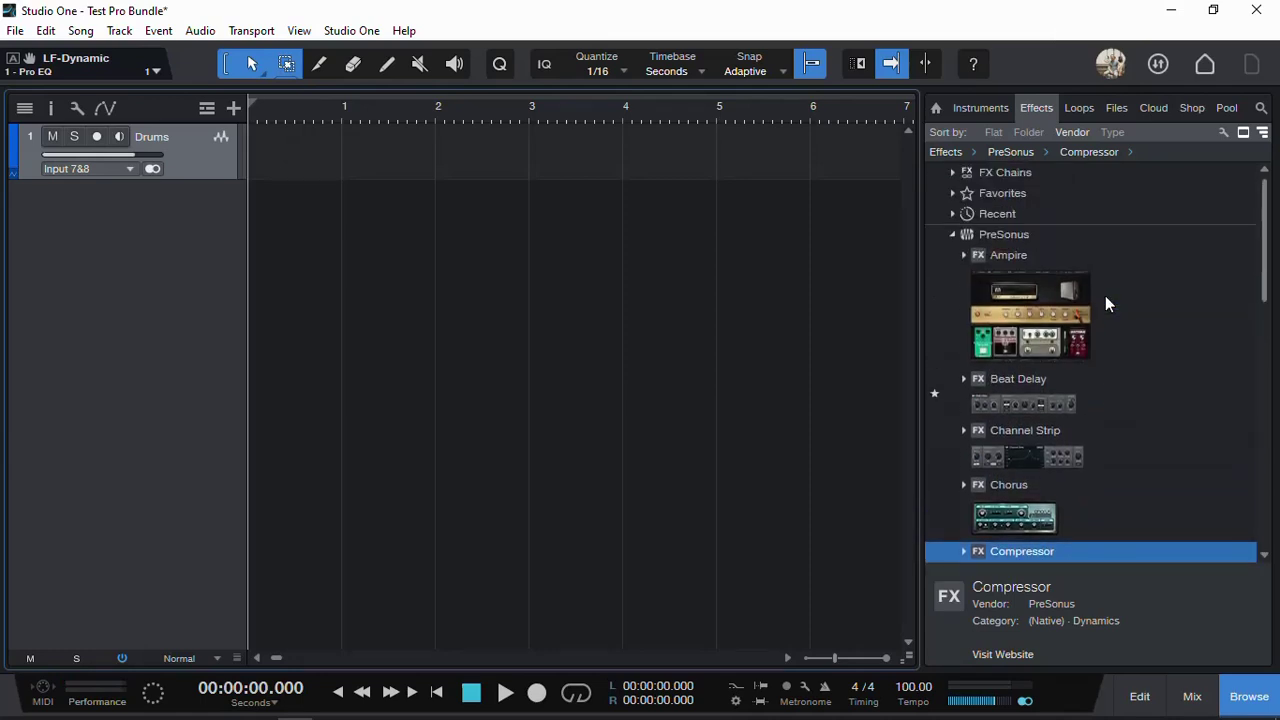
double_click(1030, 321)
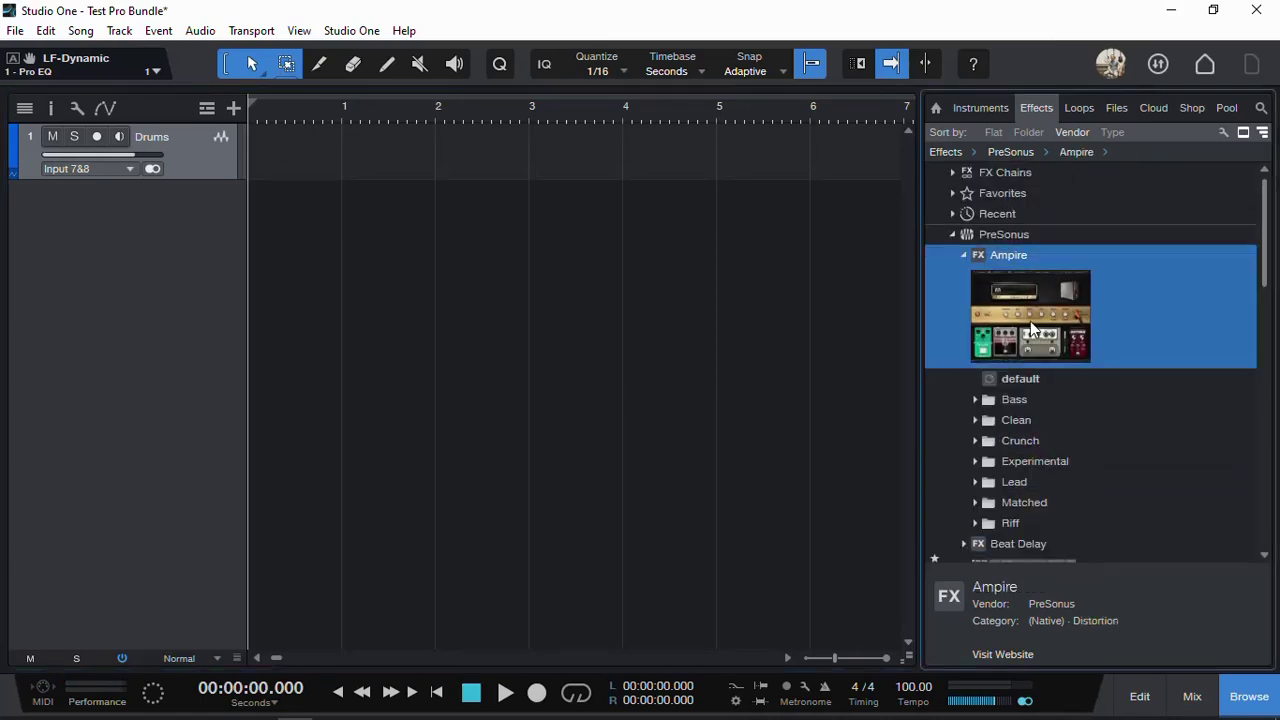
left_click_drag(1031, 321, 126, 255)
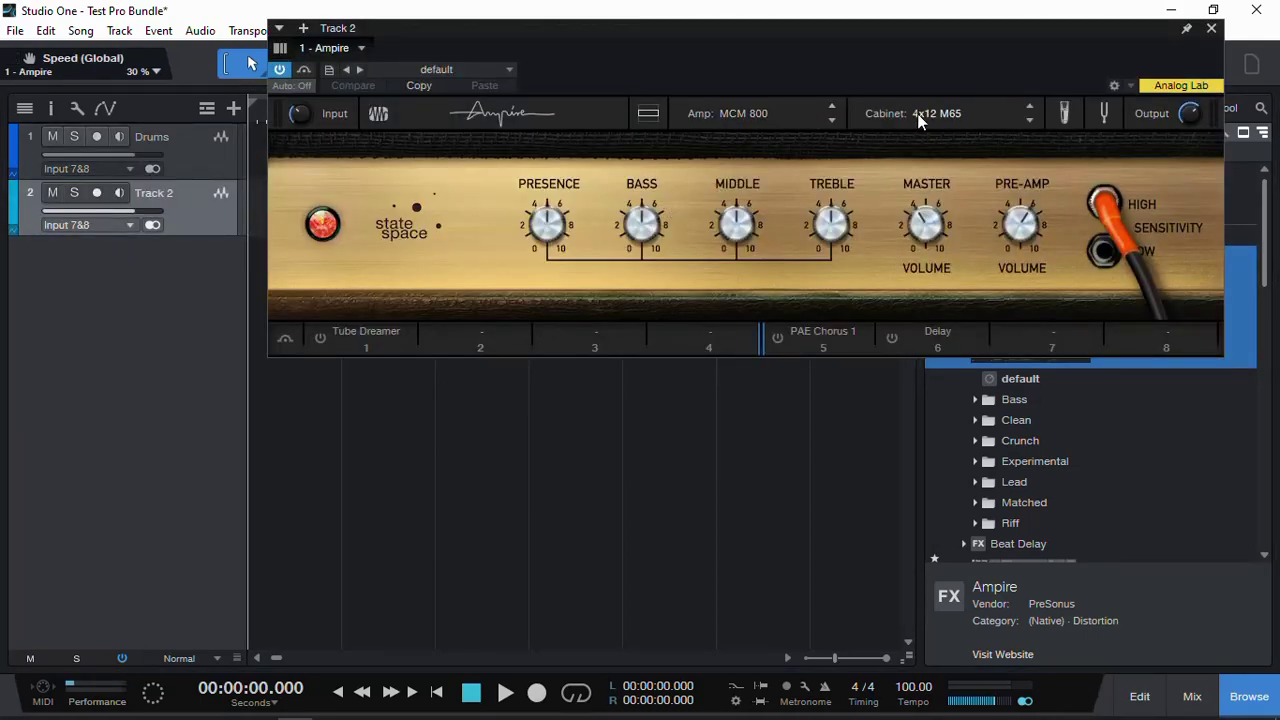
Step: Look through the pedals offered for Ampire's first slot and the list of available amp models
left_click(368, 336)
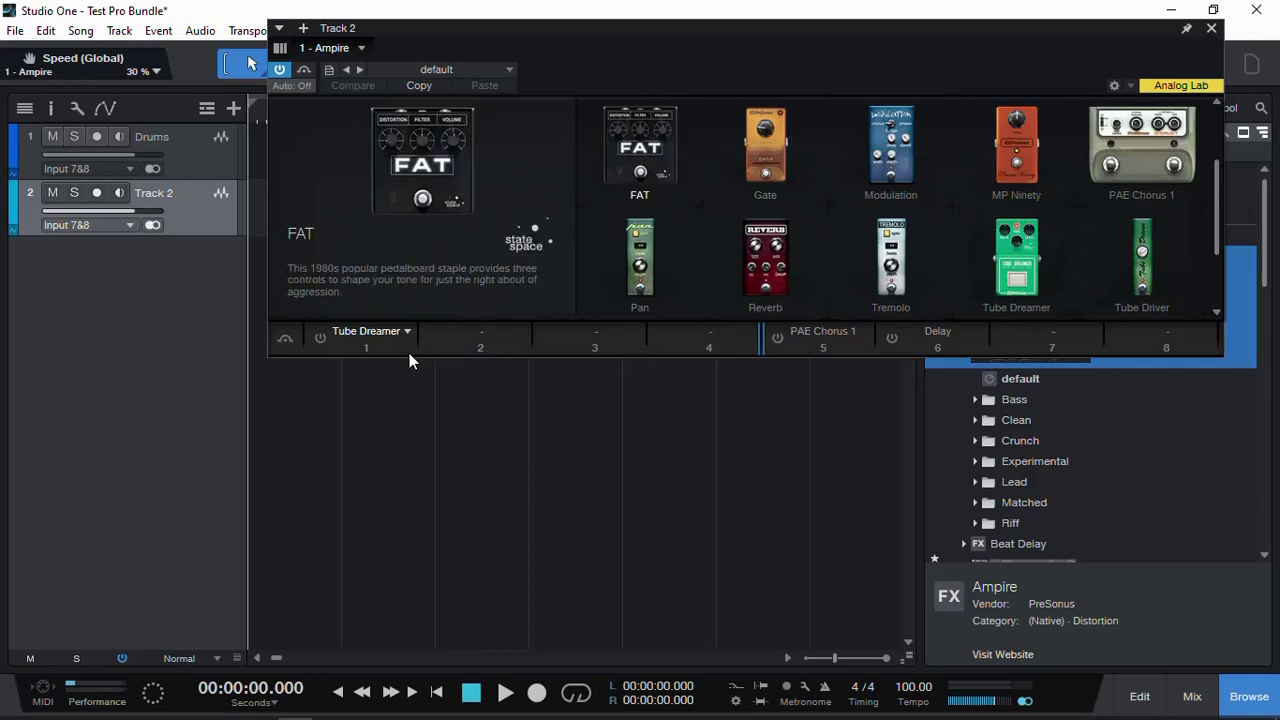
left_click(368, 340)
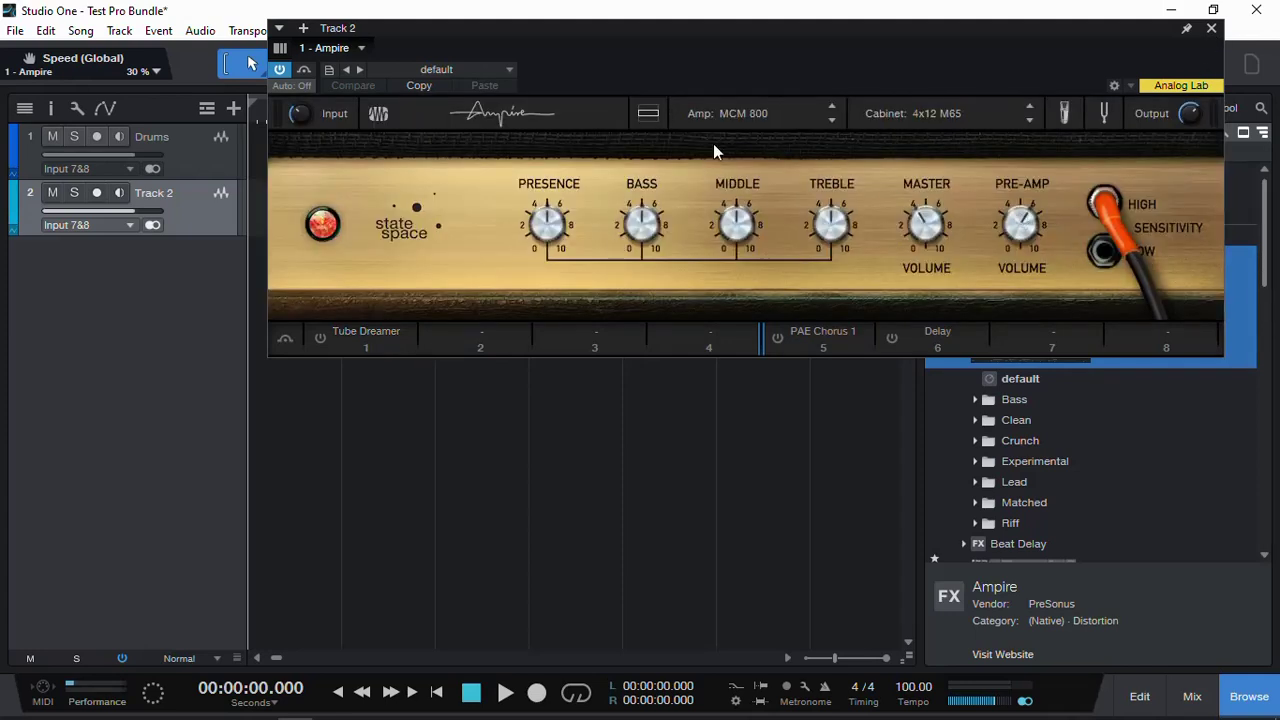
left_click(727, 121)
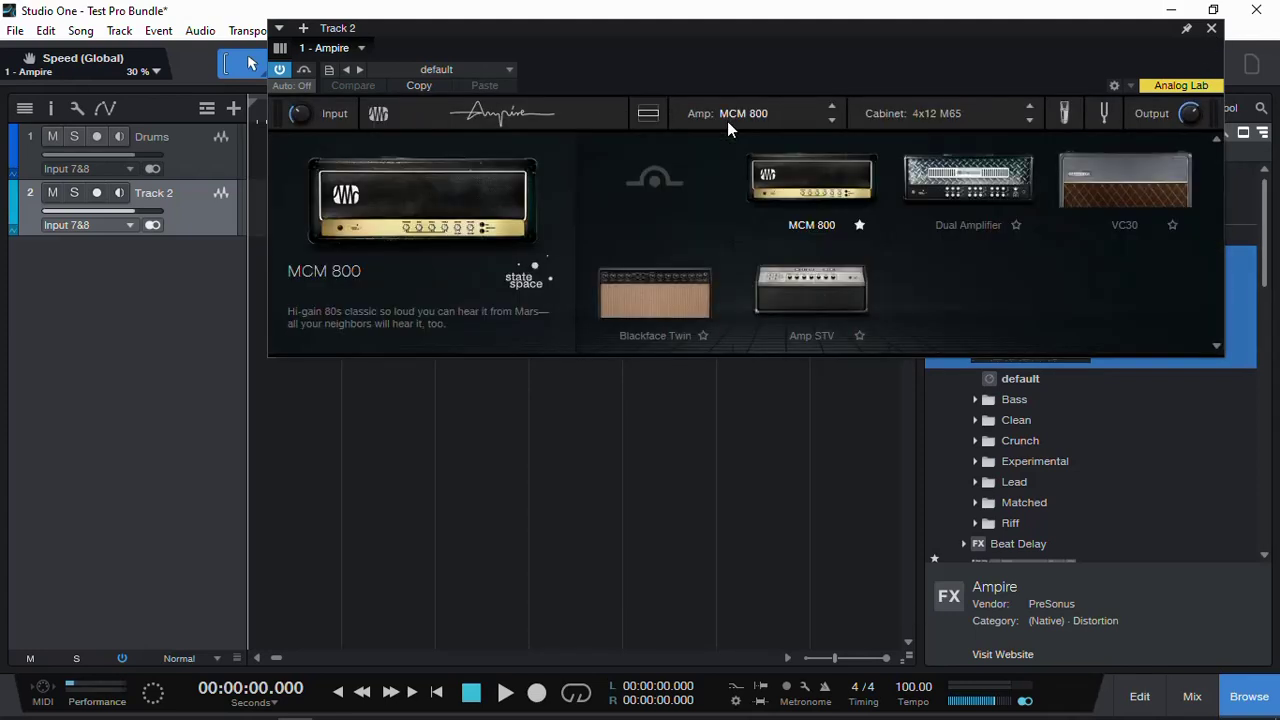
left_click(650, 118)
left_click(754, 117)
Step: Step through Ampire's amp models, including Blackface Twin, finish on None, and close the plug-in window
left_click(831, 114)
left_click(834, 105)
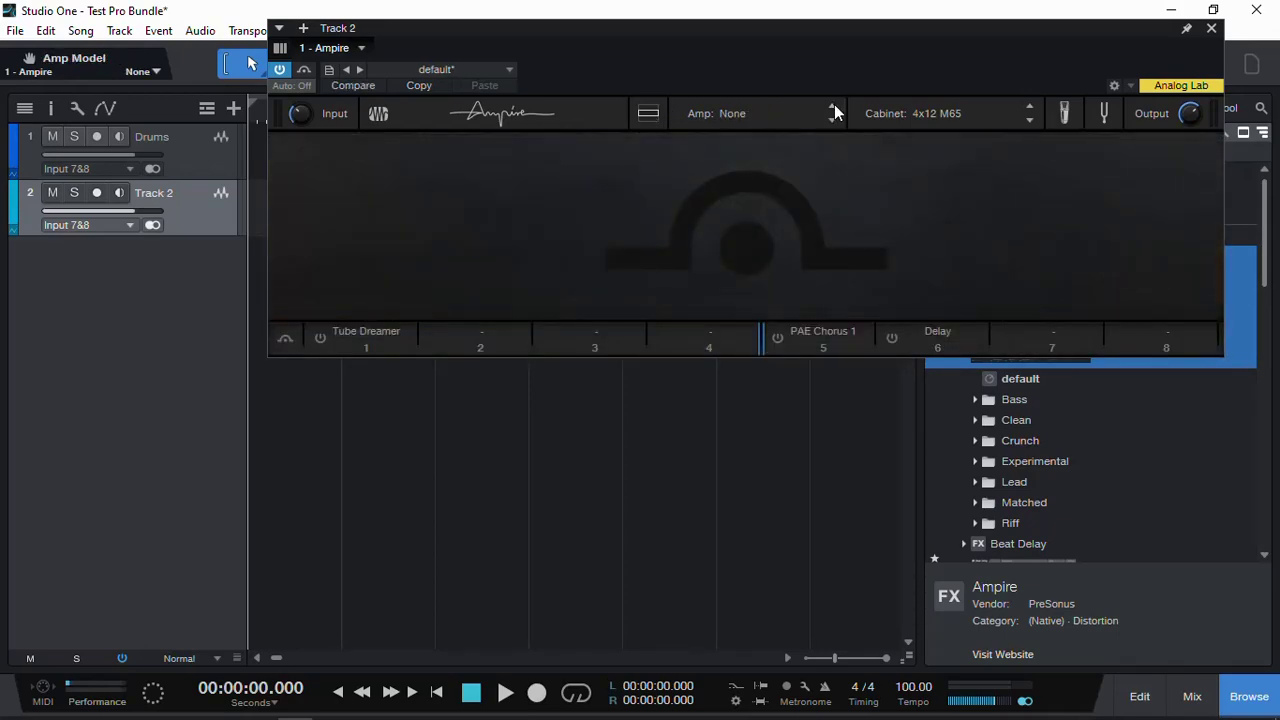
left_click(834, 117)
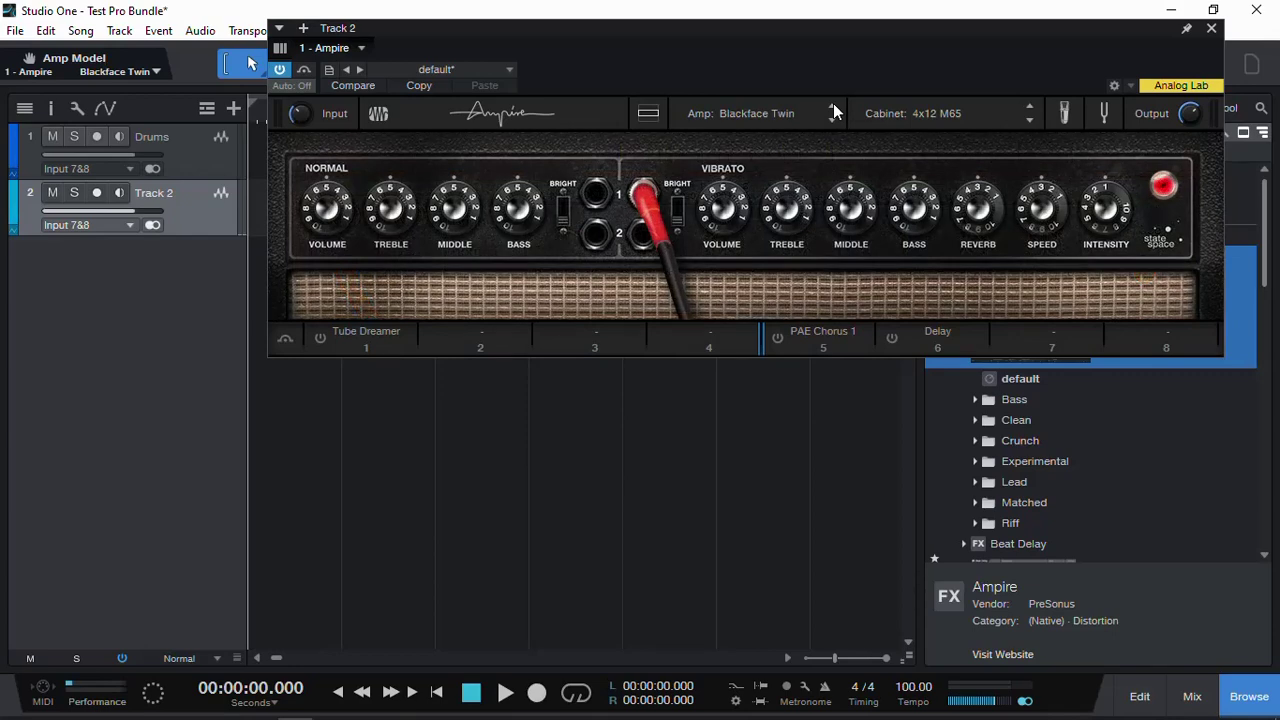
left_click(835, 119)
left_click(835, 119)
left_click(830, 122)
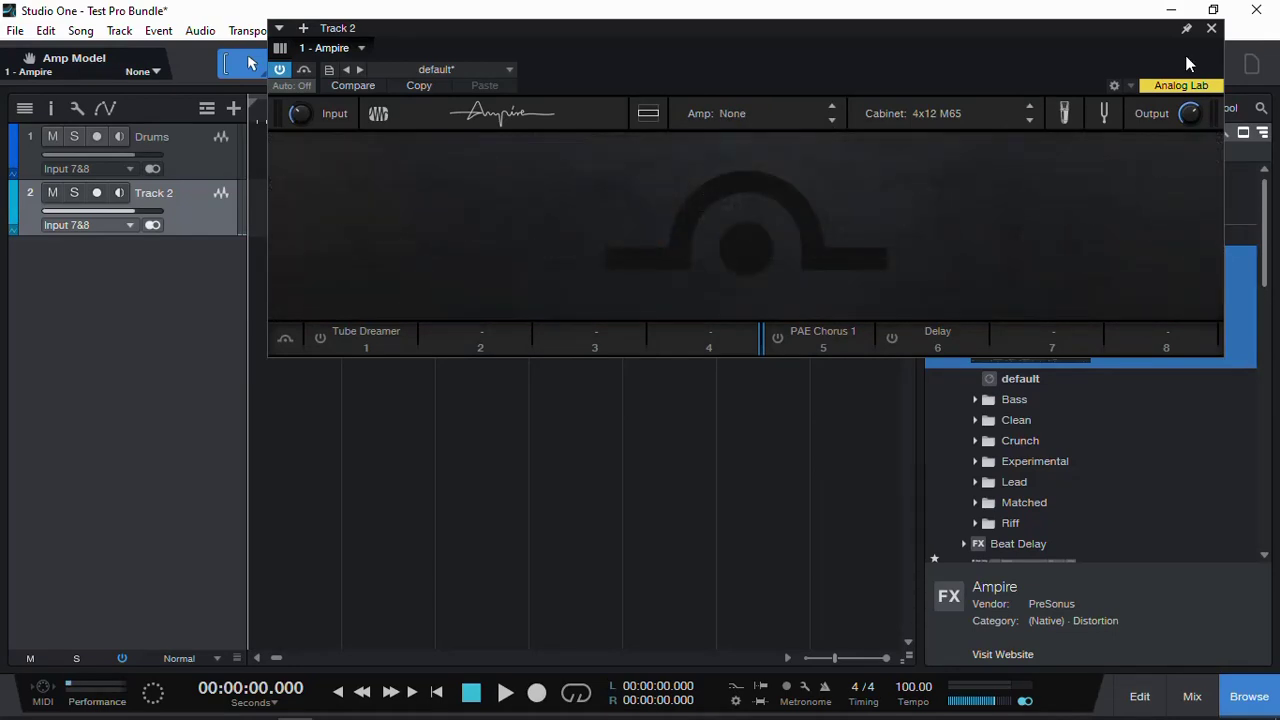
left_click(1210, 30)
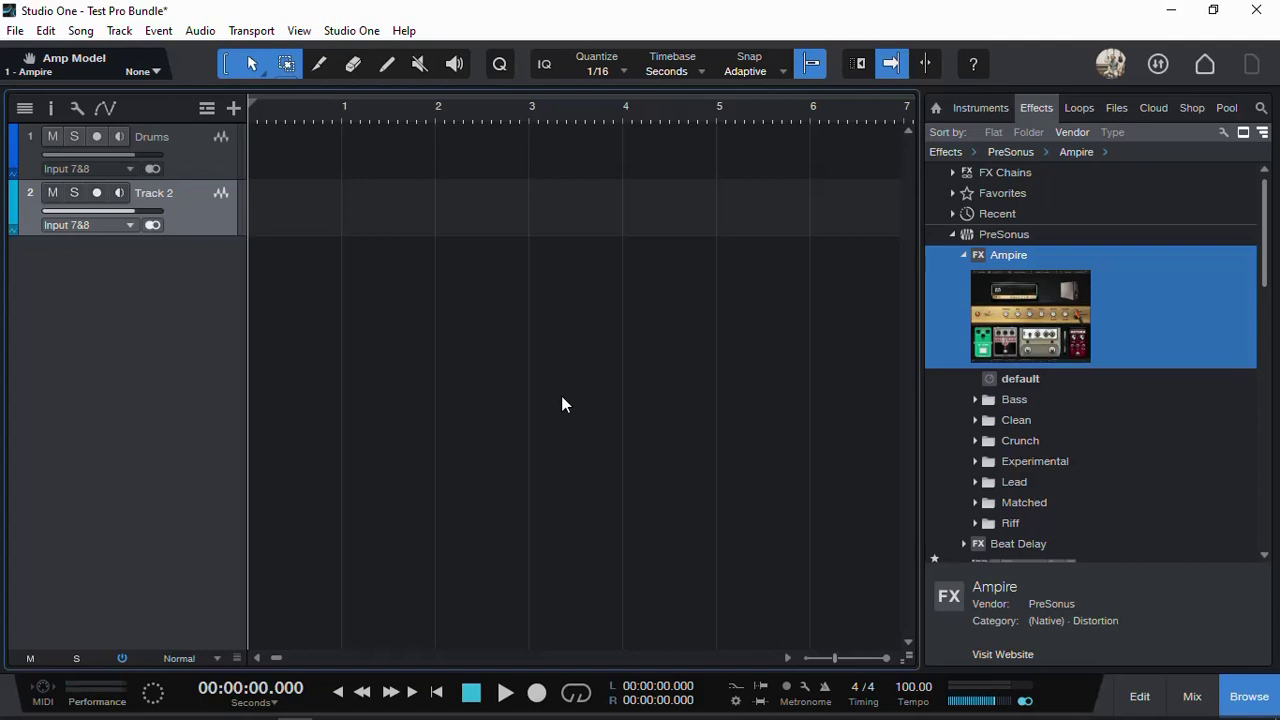
Step: Collapse Ampire's presets and look through the PreSonus effects from Beat Delay down to Tuner
left_click(952, 234)
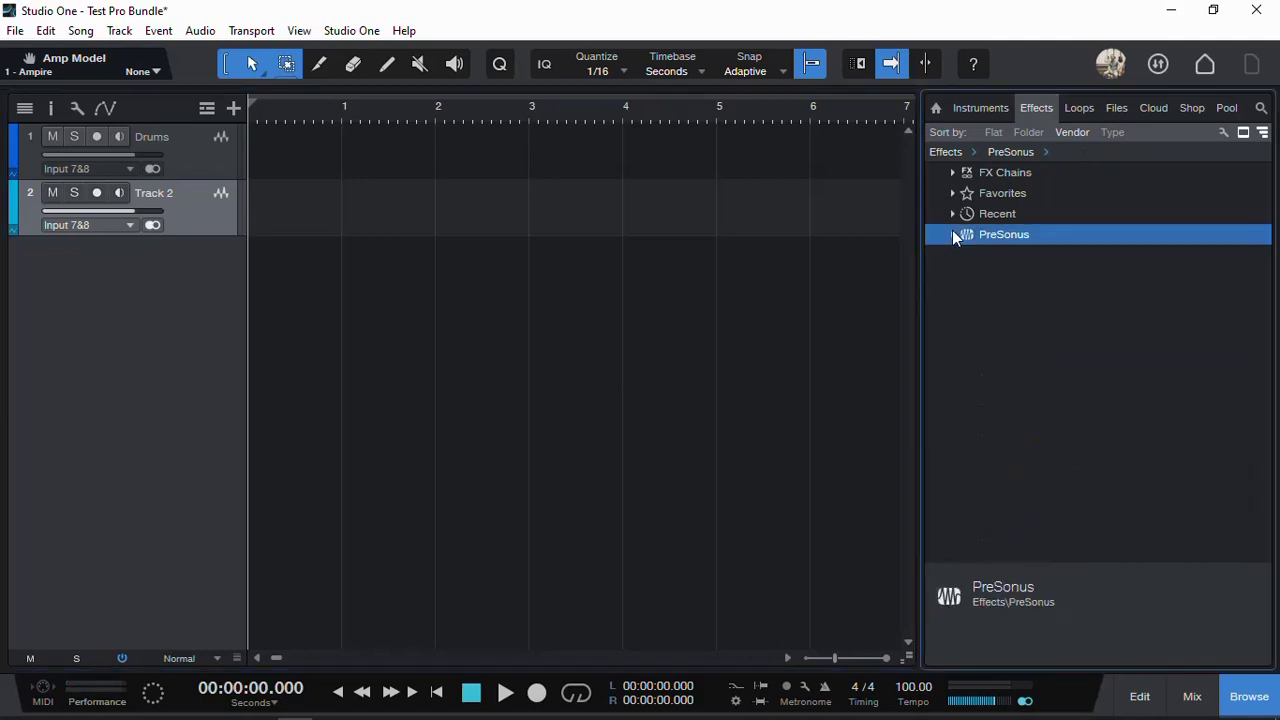
left_click(951, 235)
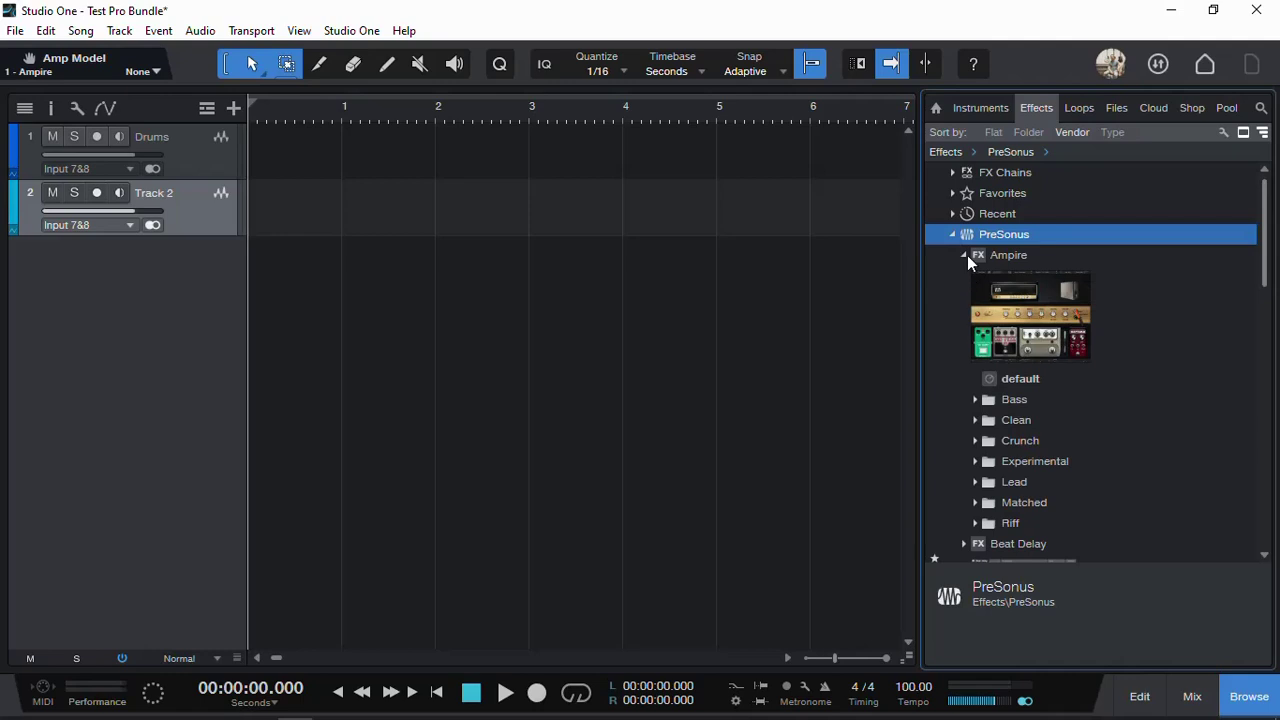
left_click(965, 255)
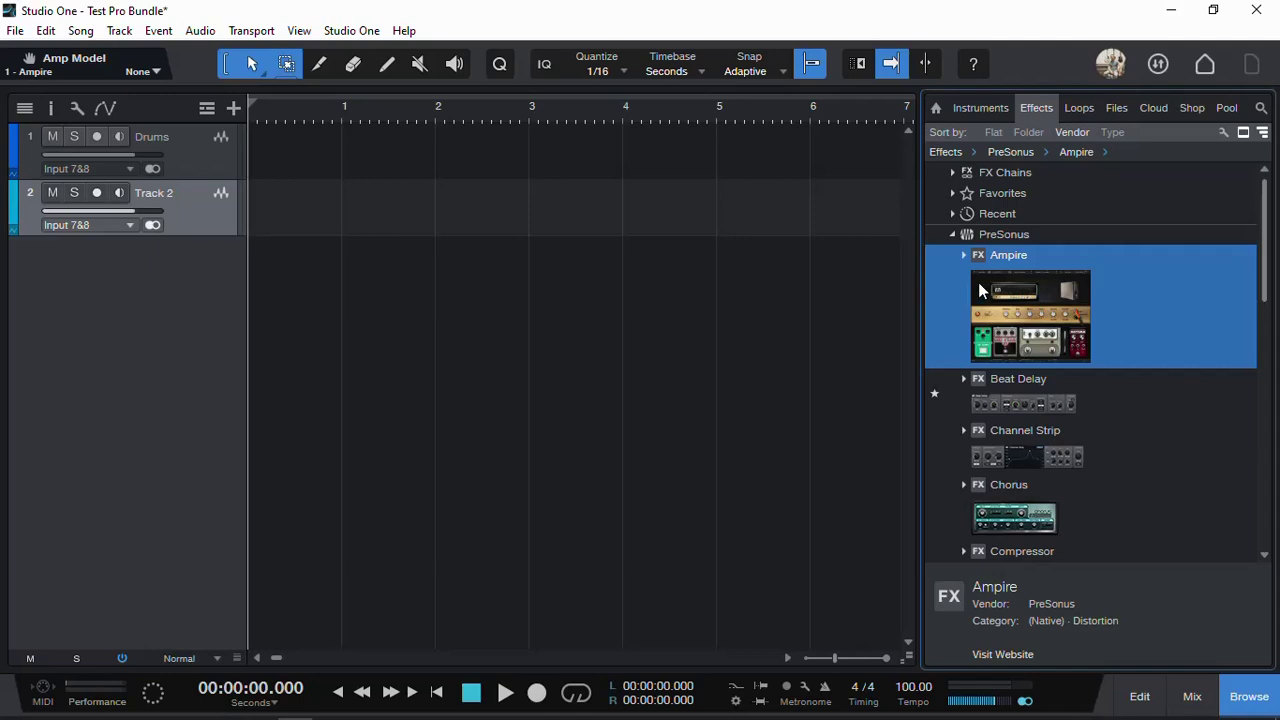
scroll(1122, 440, "down", 8)
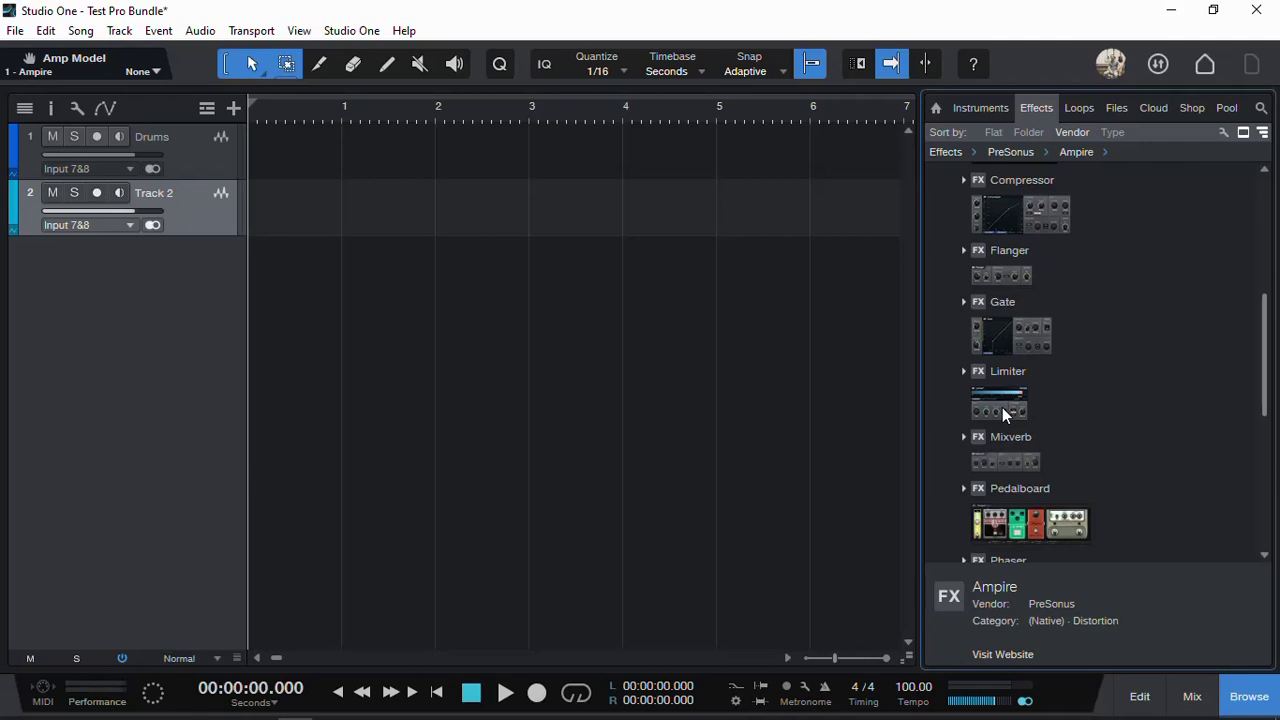
scroll(1002, 408, "down", 4)
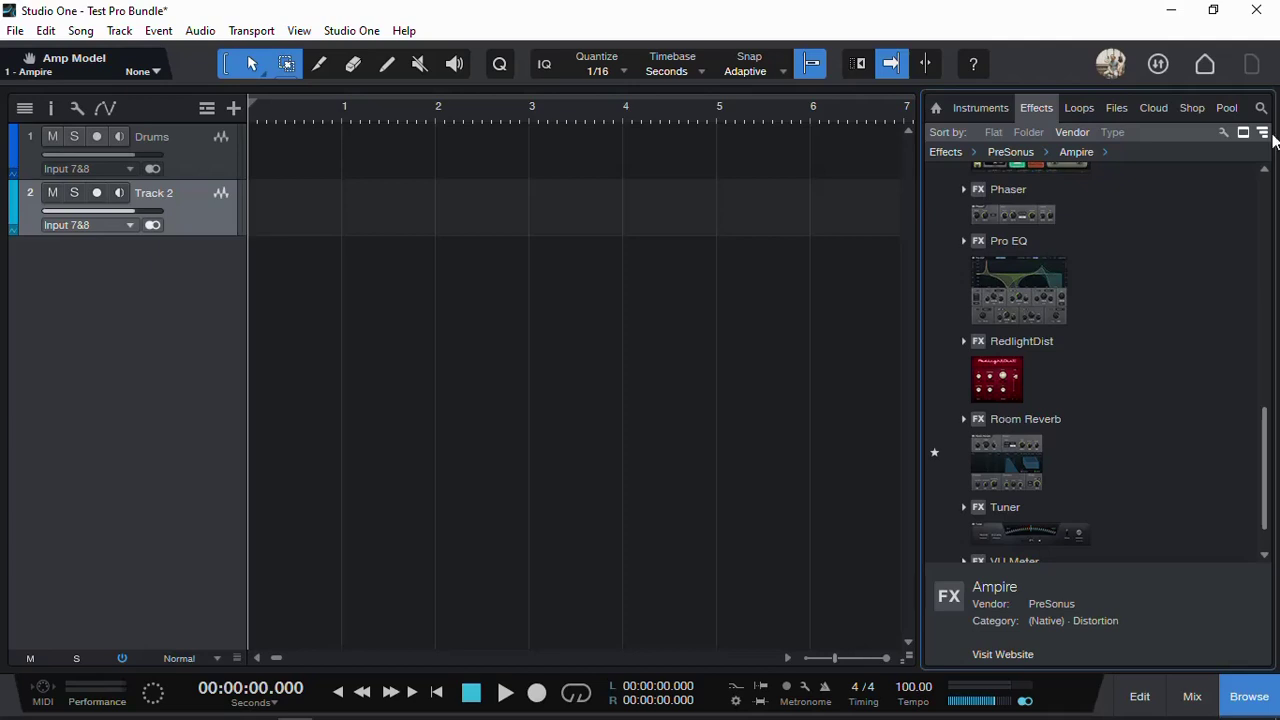
Step: Go to the start page and look through the recent song files
left_click(1205, 66)
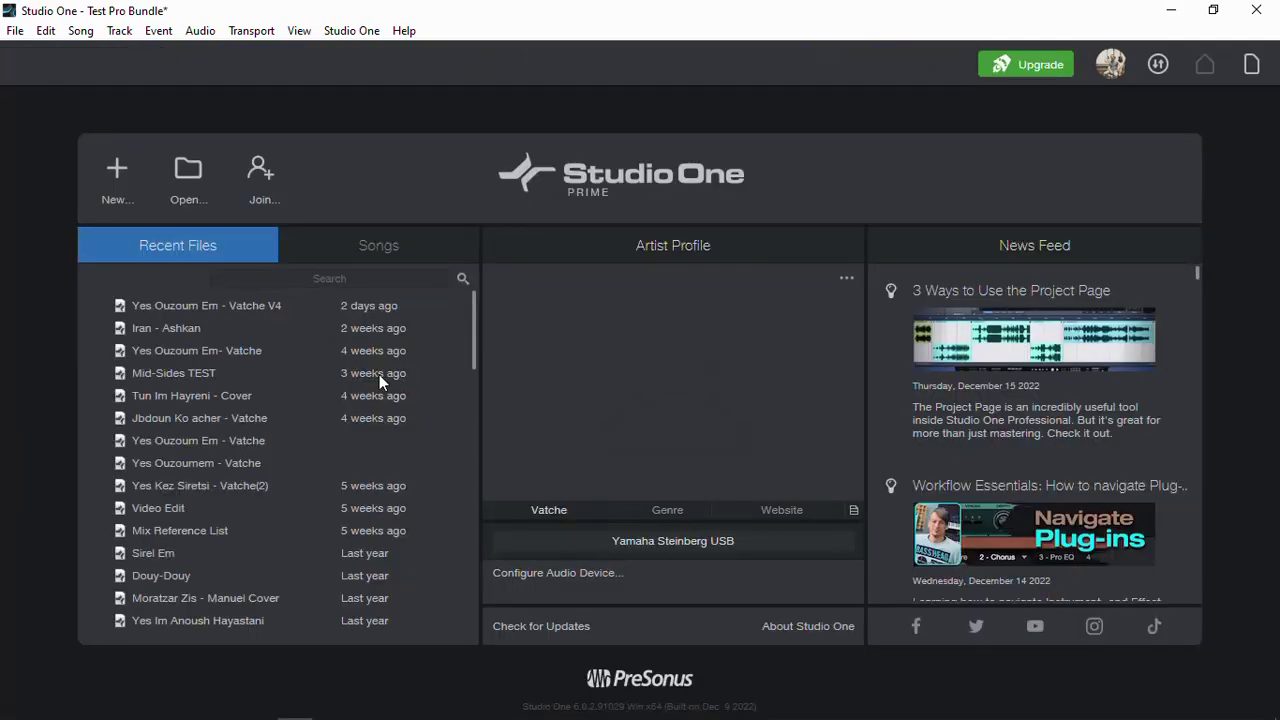
scroll(240, 400, "down", 4)
scroll(245, 410, "up", 4)
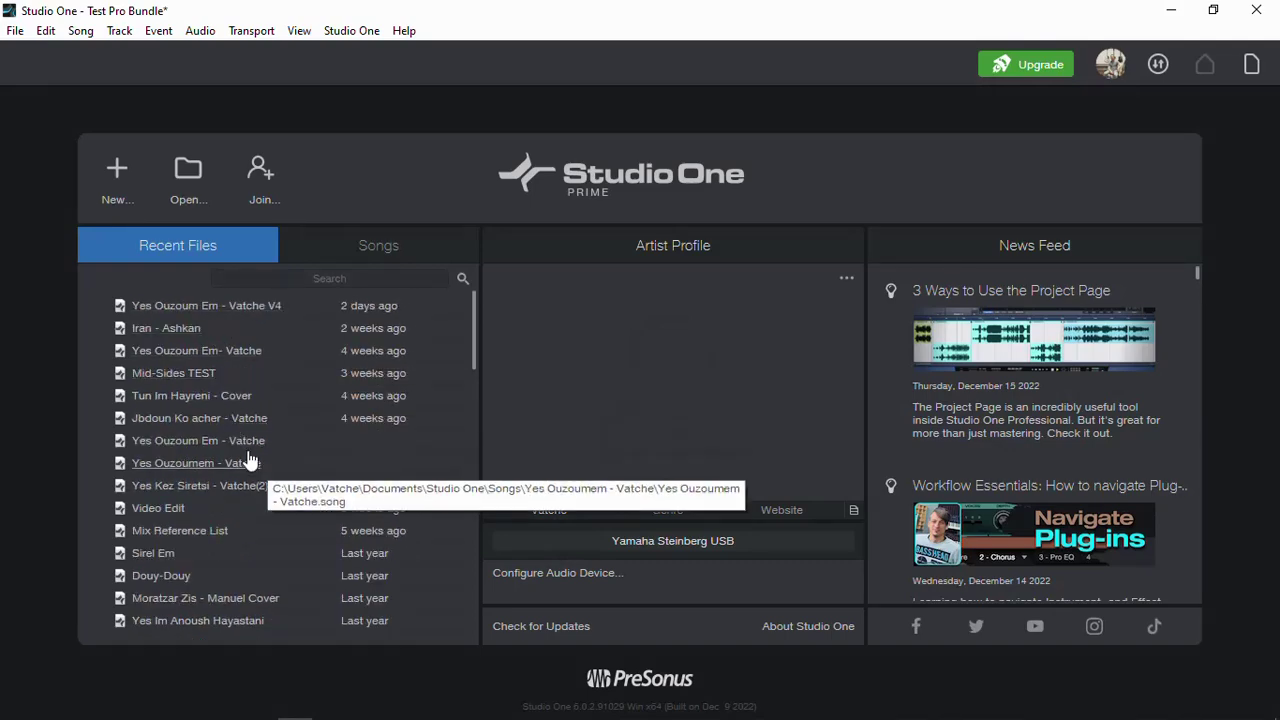
scroll(253, 393, "down", 7)
scroll(256, 395, "up", 7)
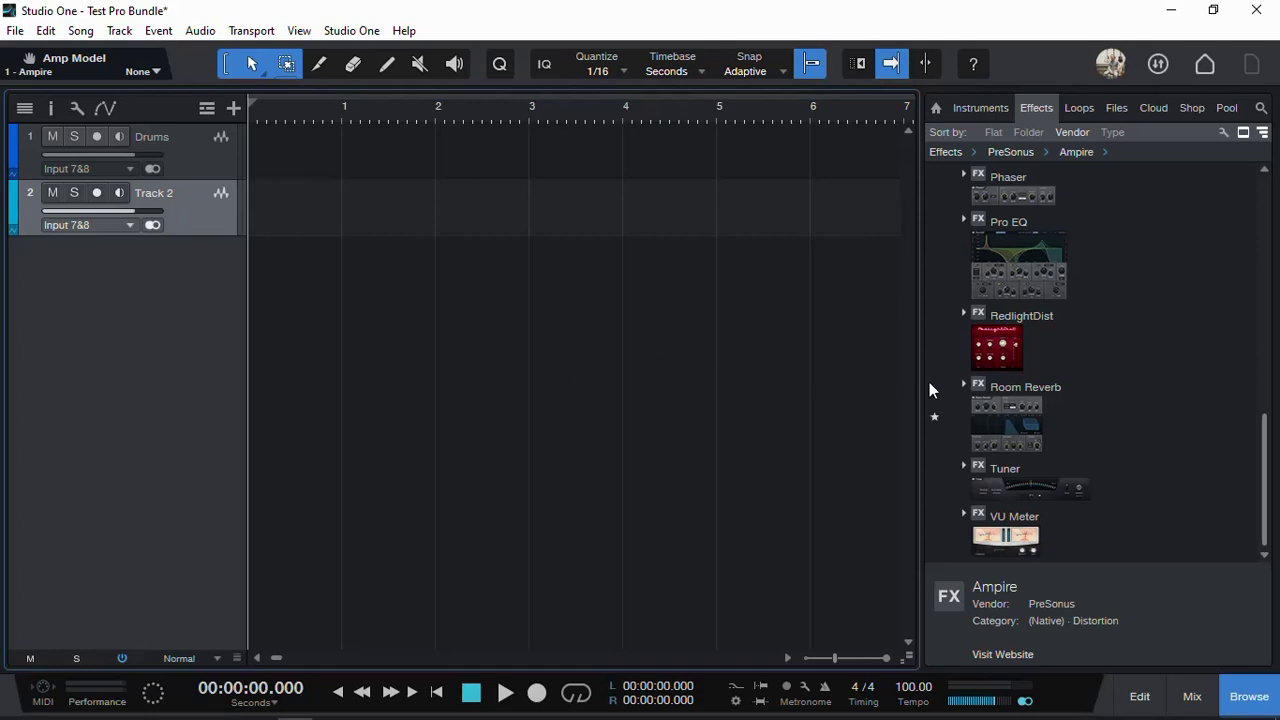
Step: In the Yes Ouzoum Em song, insert the Pro EQ effect on the Verb Long channel below Room Reverb
scroll(1121, 309, "up", 1)
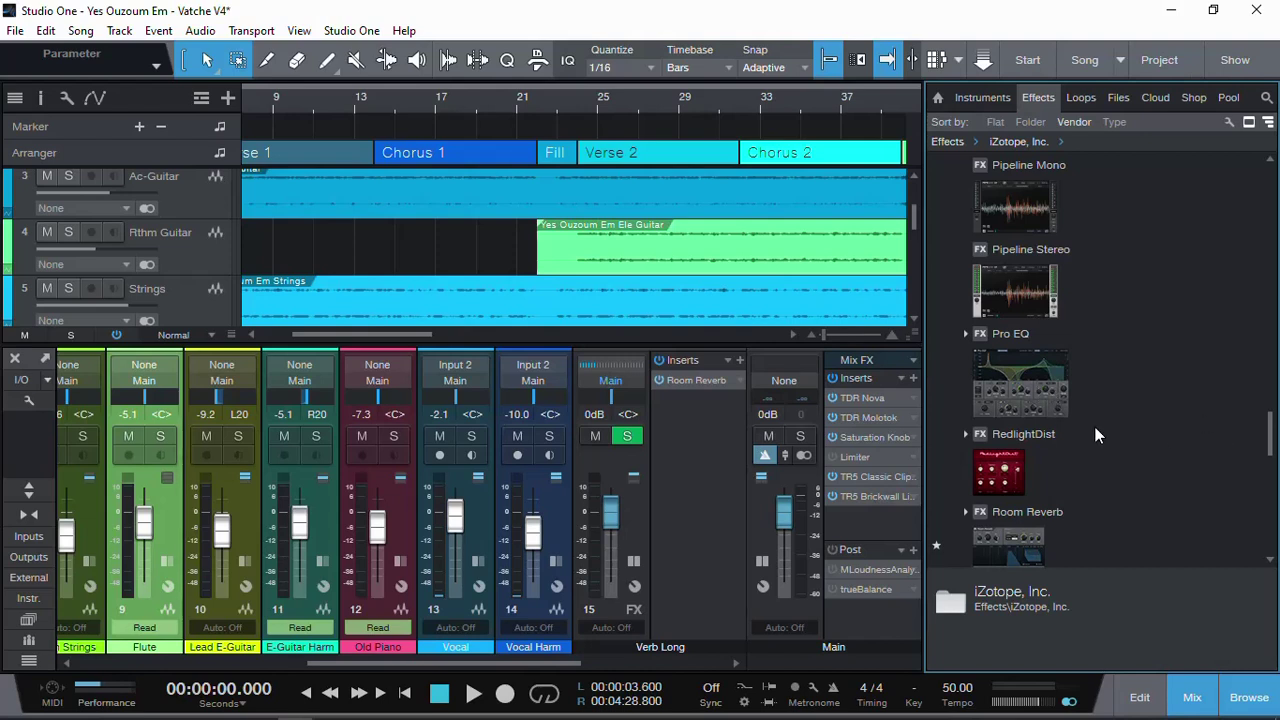
left_click_drag(1025, 386, 687, 440)
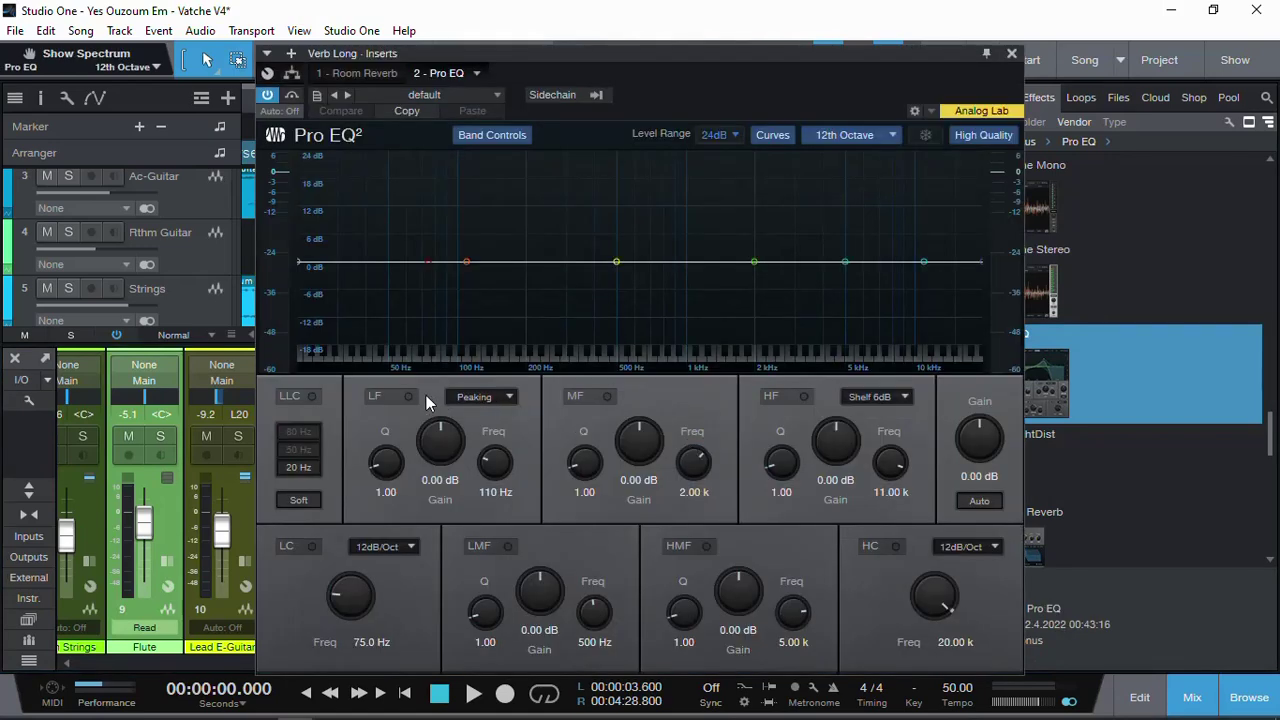